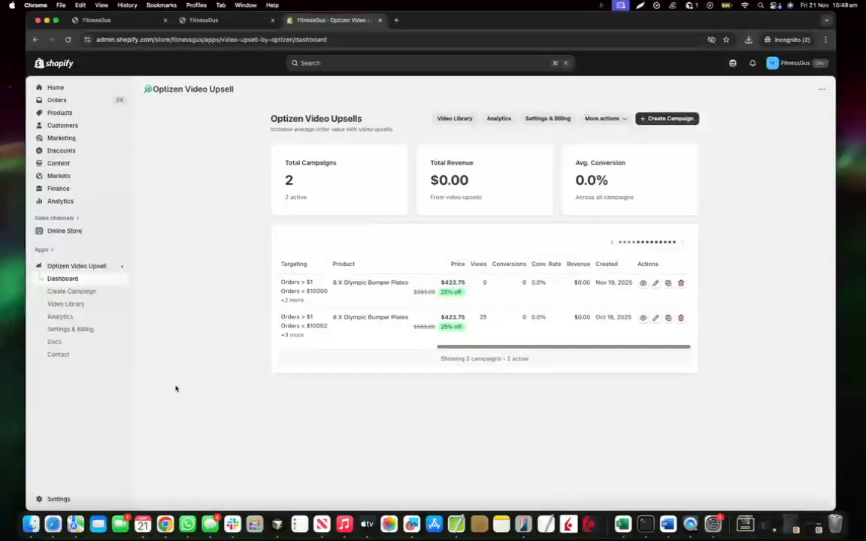
Check in the store's checkout settings that the post-purchase page uses Optizen Video Upsell, and close the settings.
left_click(58, 500)
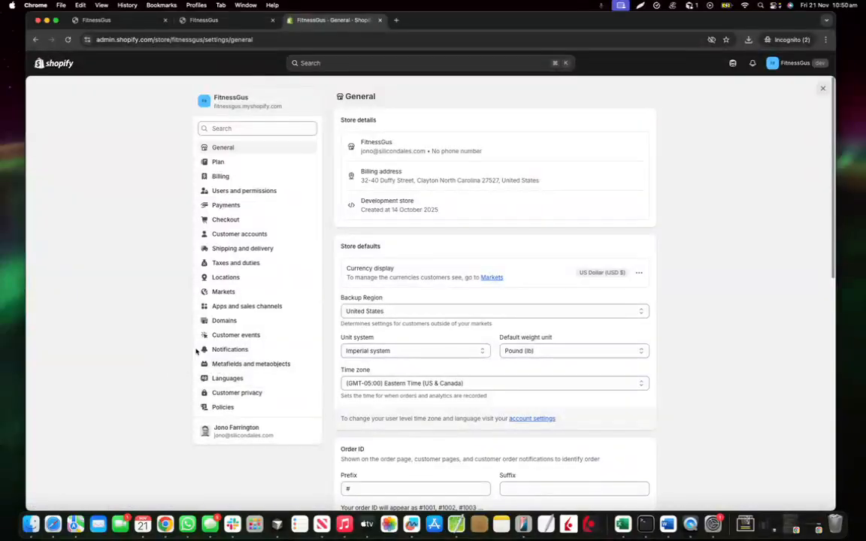
left_click(226, 221)
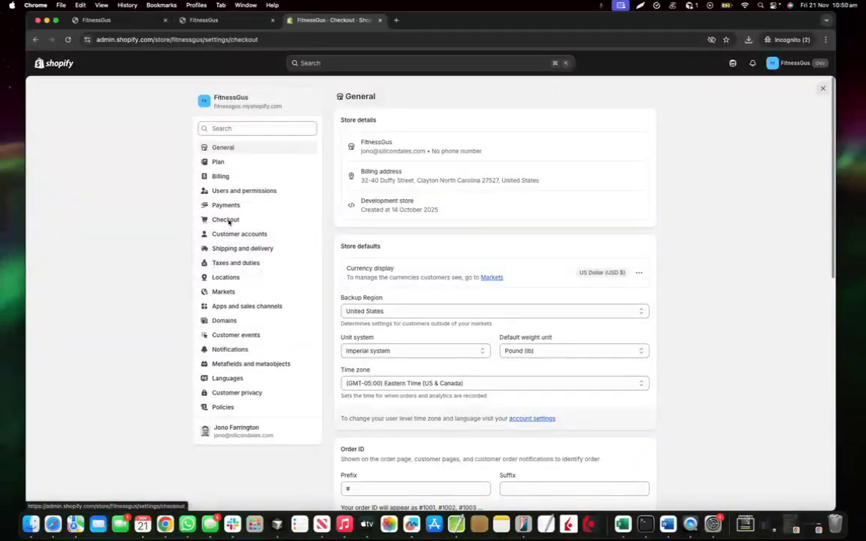
scroll(466, 345, "down", 10)
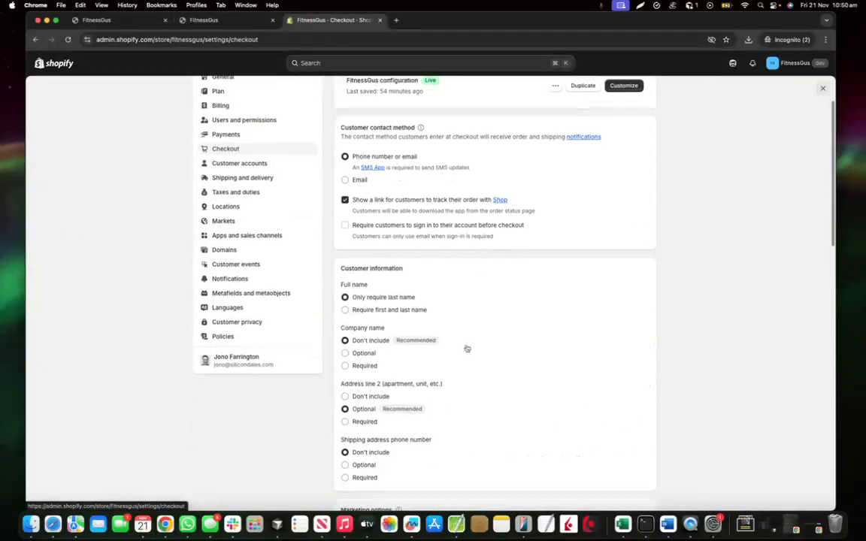
scroll(466, 346, "down", 7)
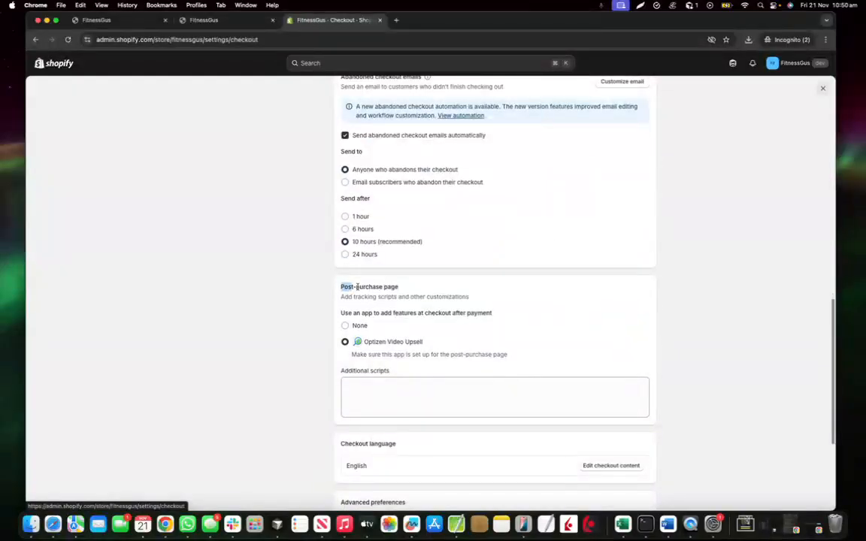
left_click_drag(342, 286, 413, 288)
left_click_drag(424, 342, 364, 345)
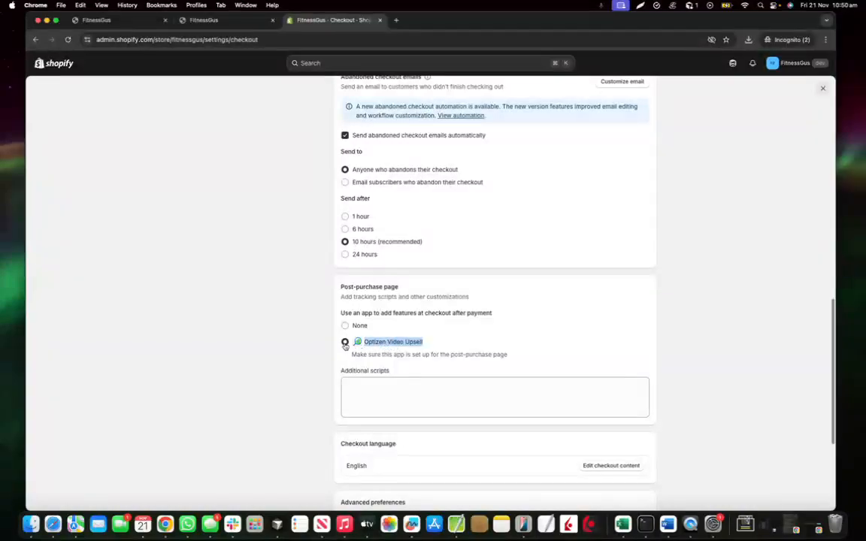
scroll(696, 400, "up", 15)
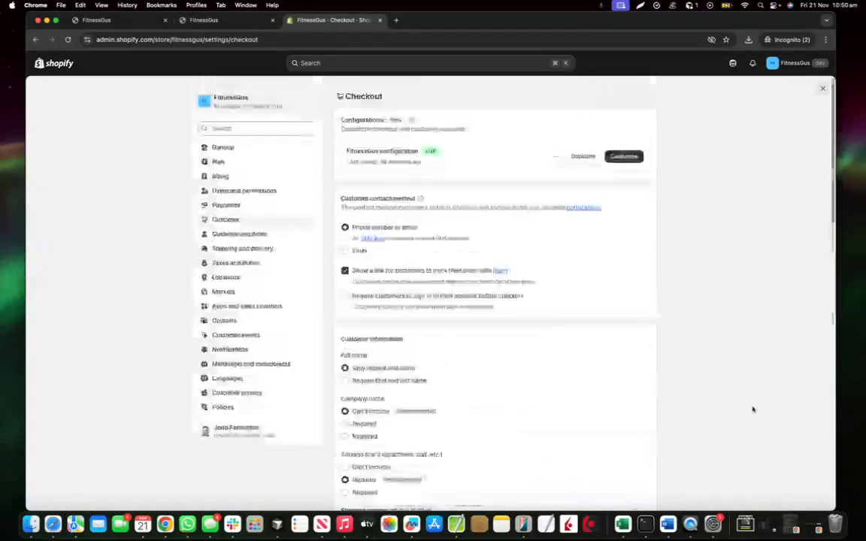
left_click(823, 90)
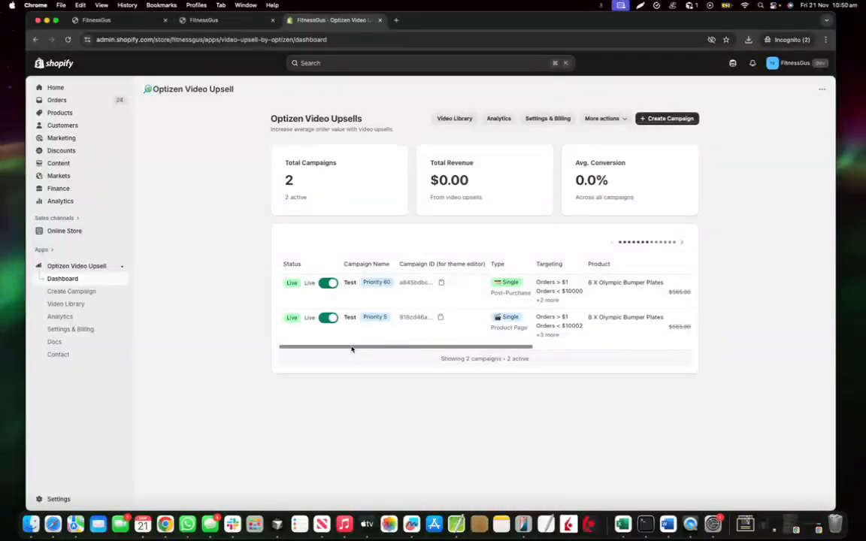
Open the live post-purchase Test campaign for the 8 X Olympic Bumper Plates for editing, accepting the live-campaign warning.
left_click_drag(351, 348, 635, 313)
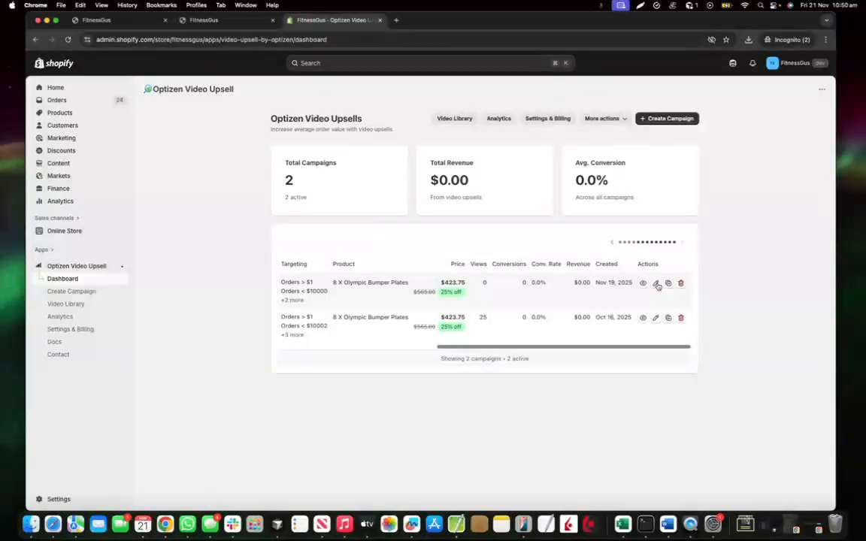
left_click(655, 283)
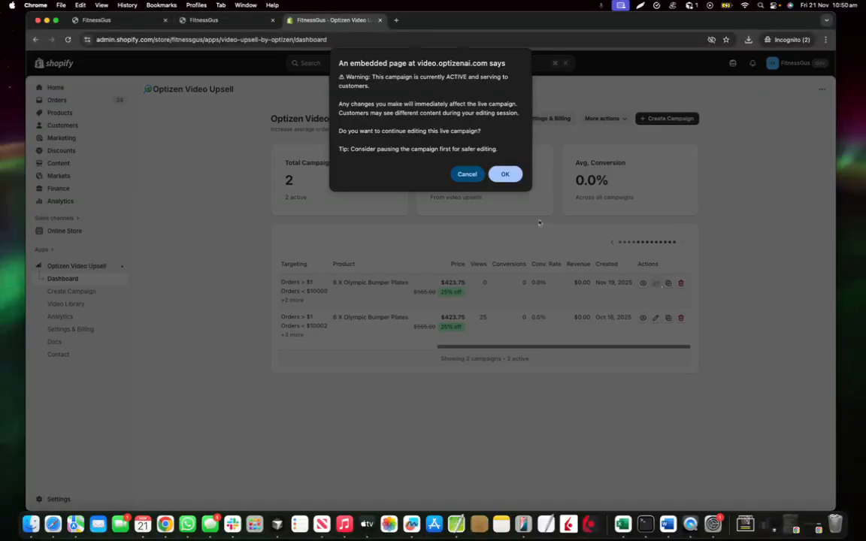
left_click(507, 177)
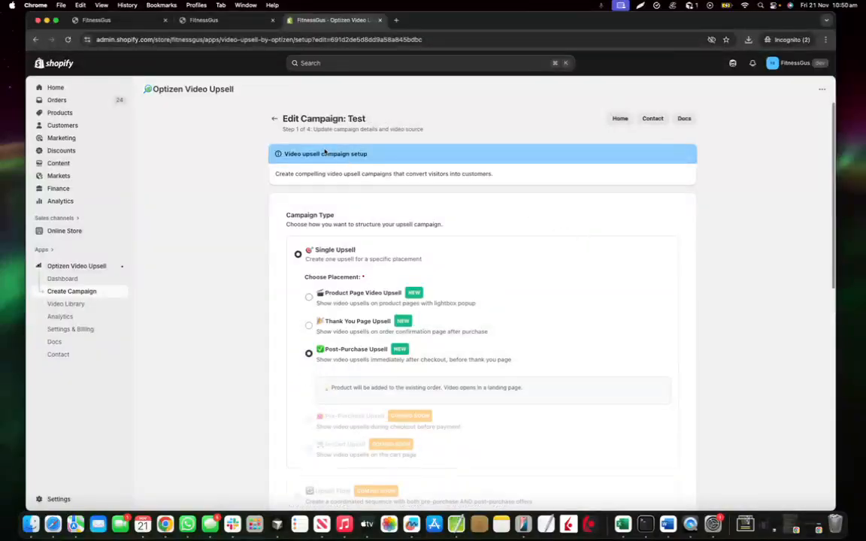
Review the campaign's placement, name and video source, and continue to the product setup.
scroll(284, 305, "down", 2)
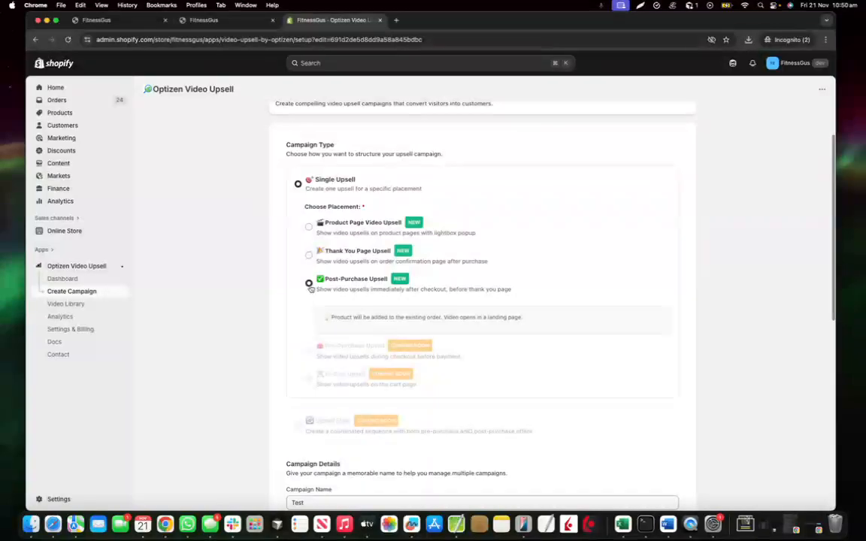
scroll(388, 304, "down", 5)
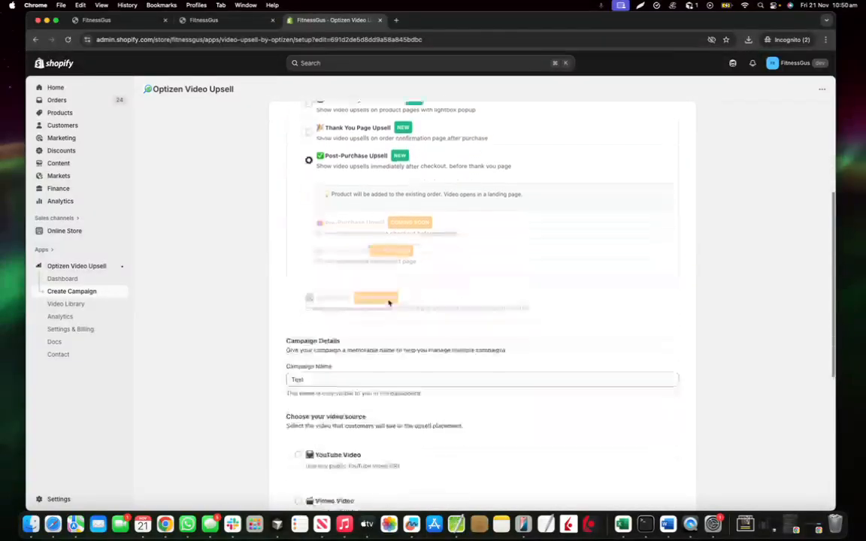
scroll(341, 241, "down", 2)
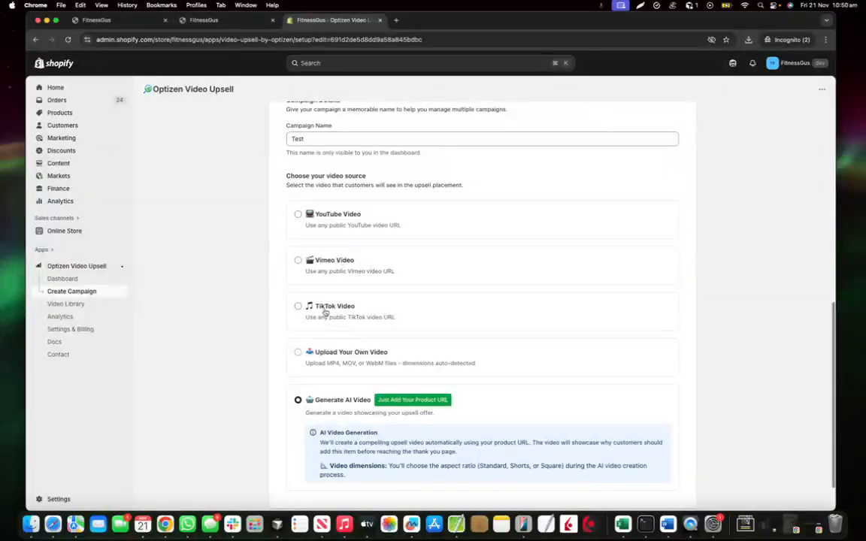
scroll(505, 446, "down", 1)
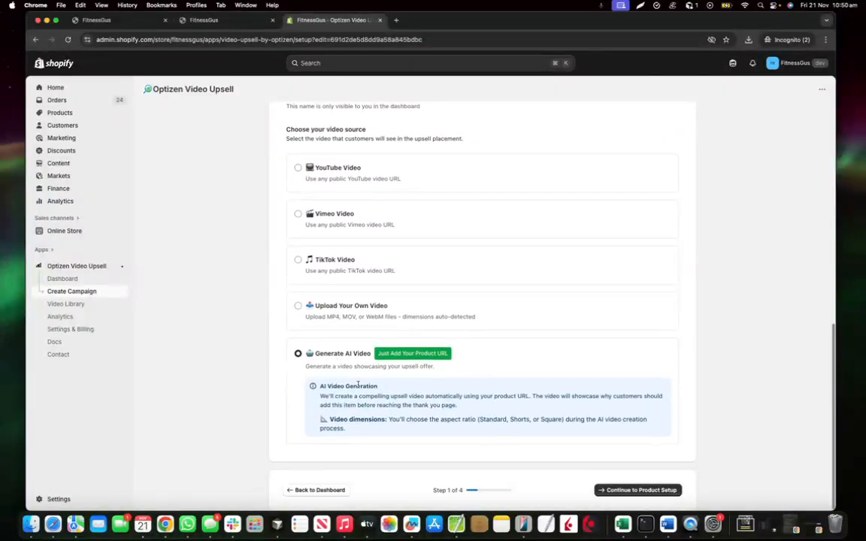
left_click(619, 490)
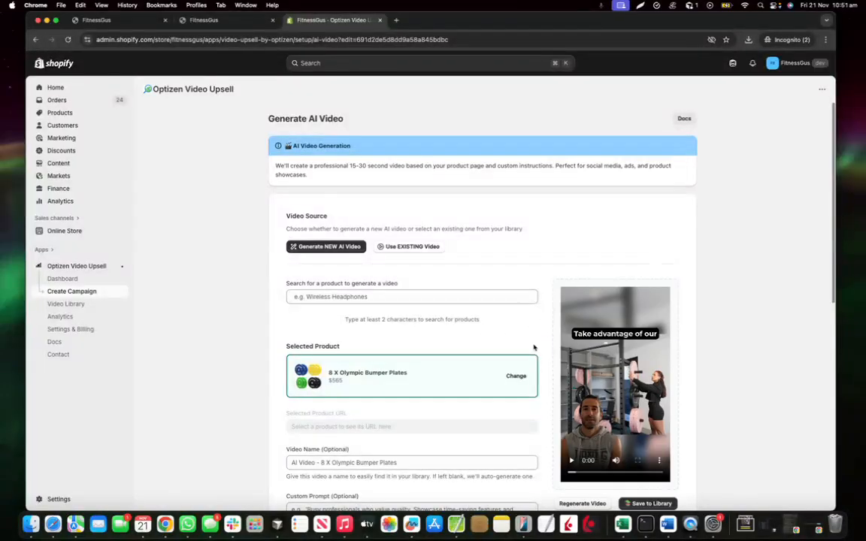
Review the AI video's product, prompt, style, voice, avatar, music and discount settings, and continue to the targeting rules.
scroll(390, 281, "down", 2)
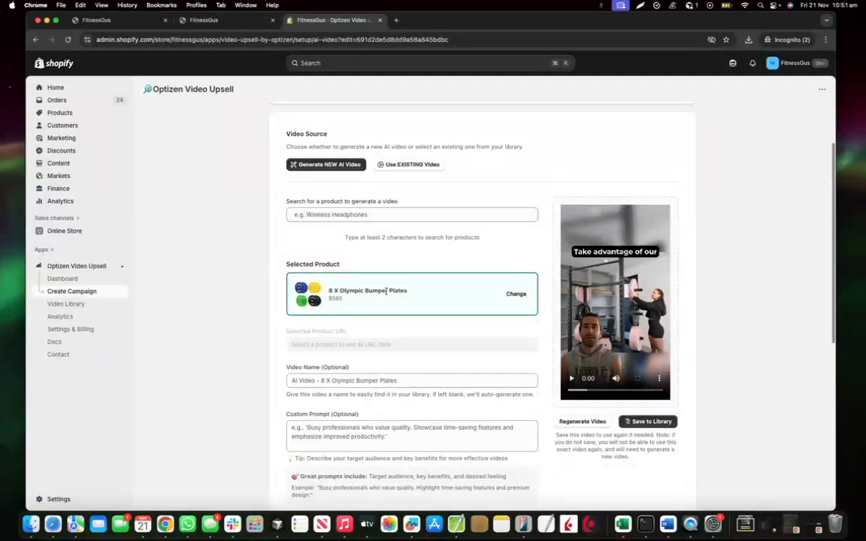
scroll(353, 368, "down", 2)
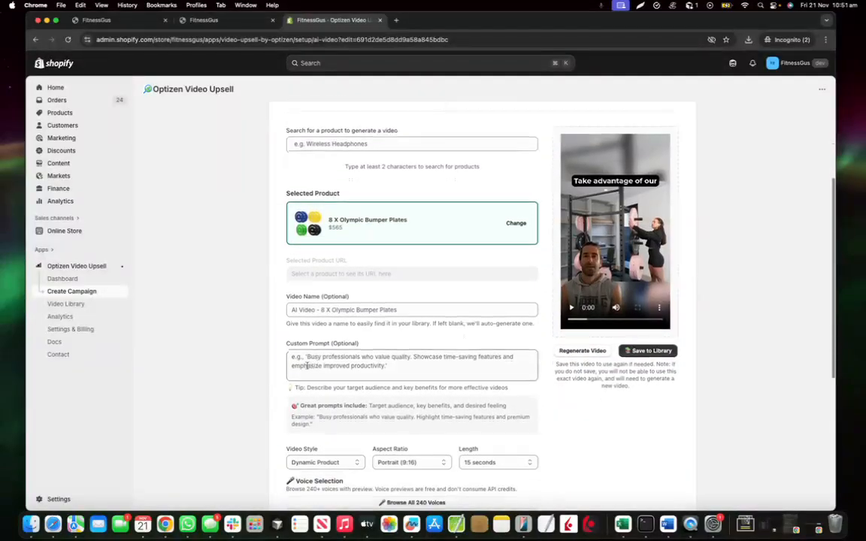
scroll(276, 332, "down", 5)
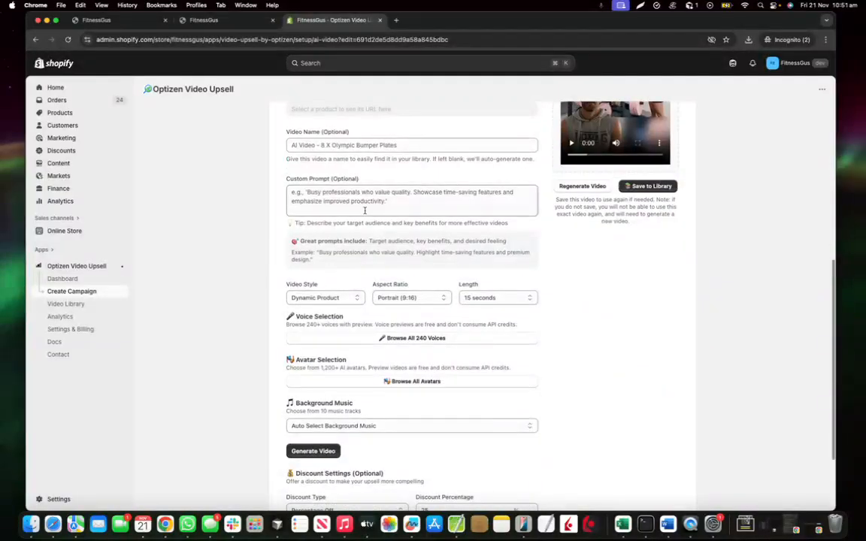
scroll(366, 298, "down", 2)
scroll(571, 358, "down", 1)
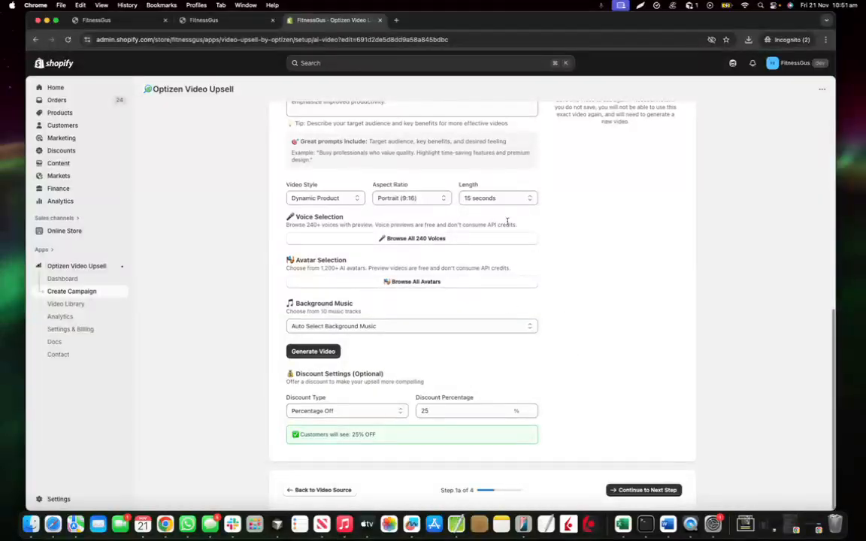
scroll(398, 302, "up", 2)
scroll(397, 302, "up", 2)
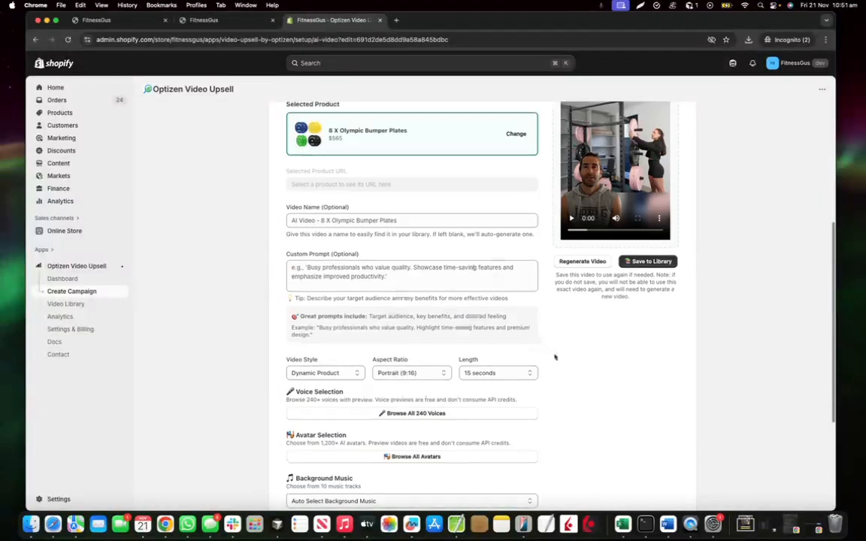
scroll(554, 356, "down", 2)
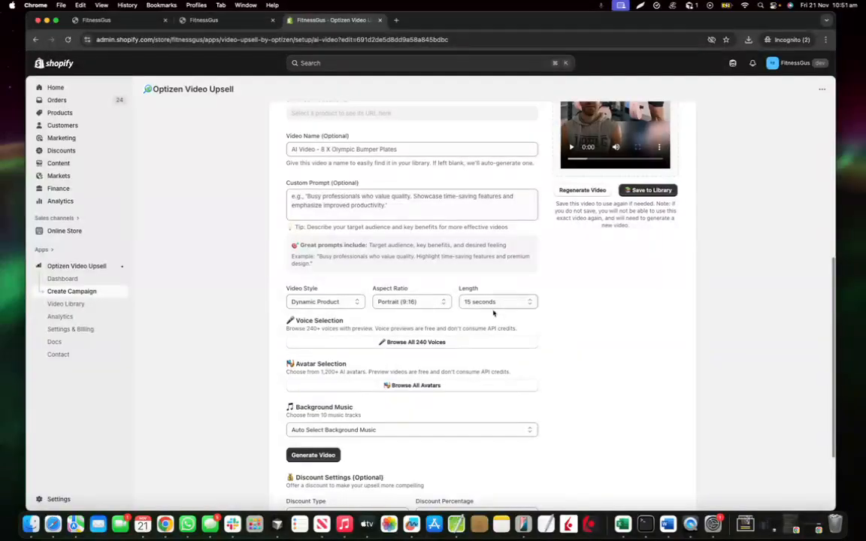
scroll(406, 305, "up", 4)
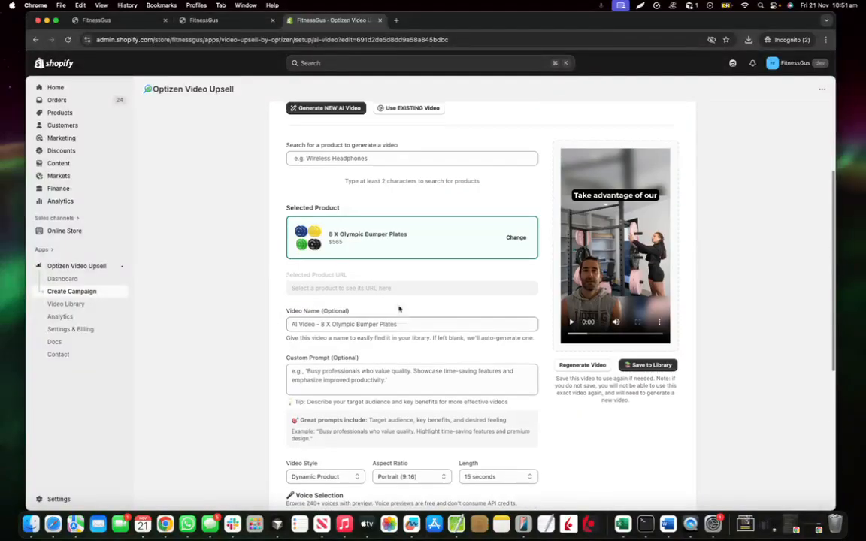
scroll(398, 339, "down", 4)
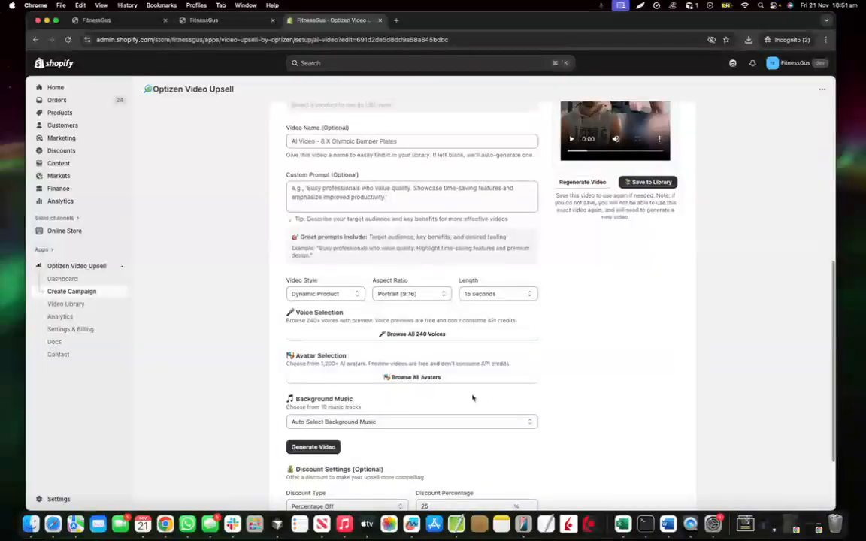
scroll(367, 383, "down", 2)
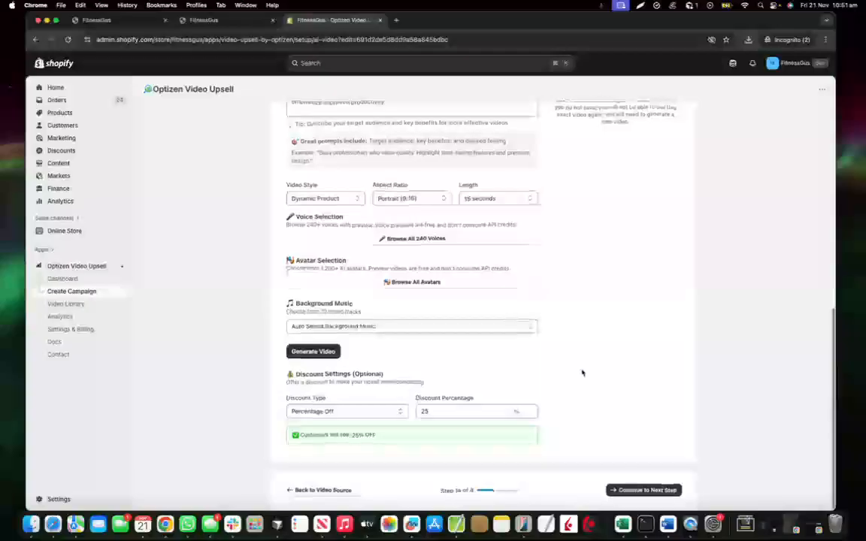
left_click(643, 490)
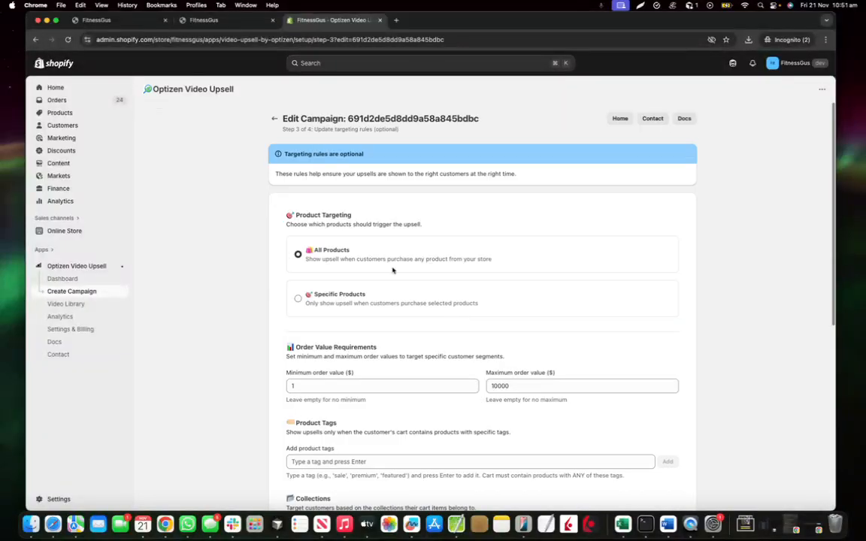
Review the product, order value, tag, collection and customer targeting rules, and continue to the Styling & Design stage.
scroll(322, 270, "down", 5)
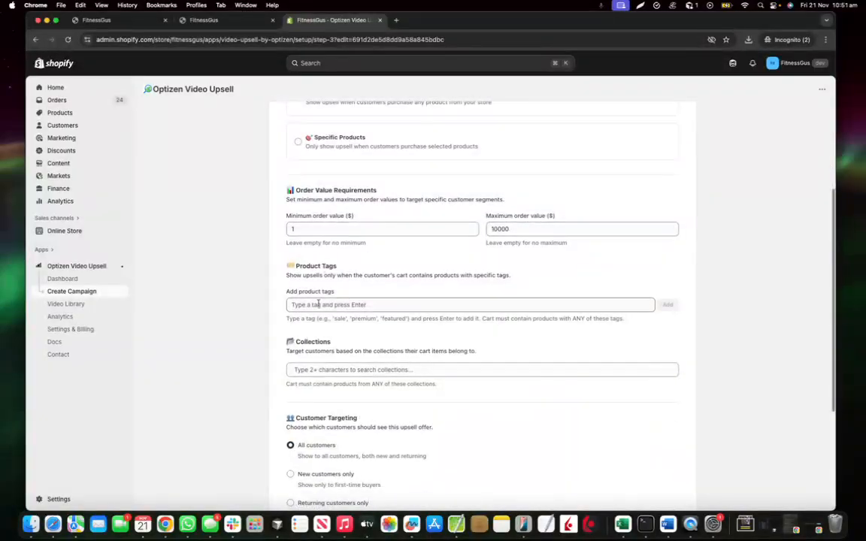
scroll(345, 341, "down", 5)
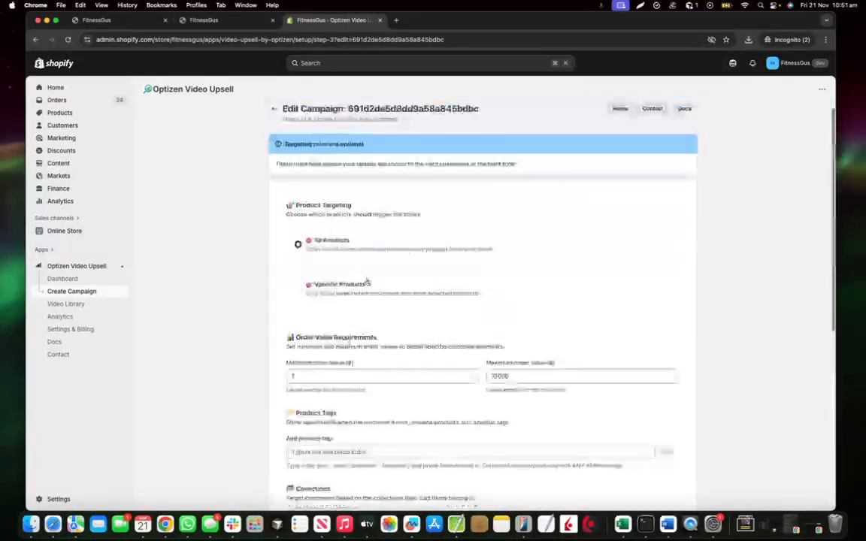
scroll(562, 388, "down", 5)
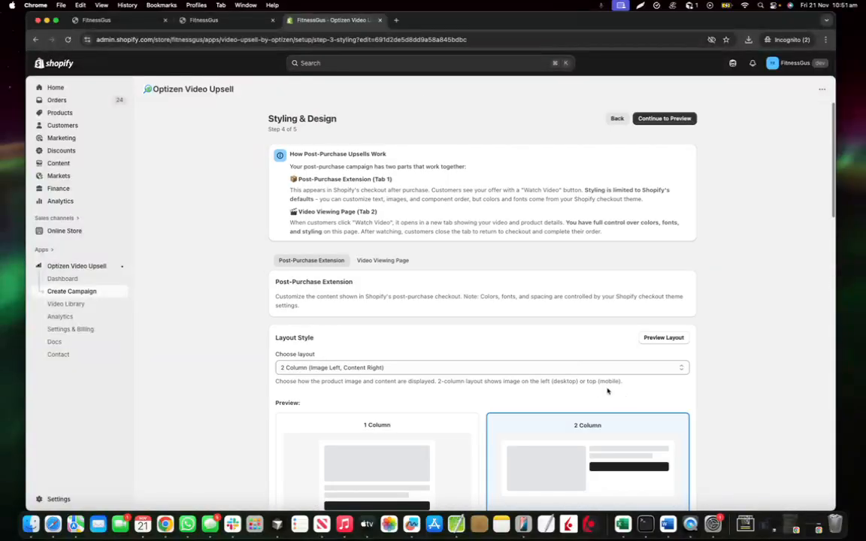
Examine the explanation of the two post-purchase upsell parts and the layout styles of the Post-Purchase Extension.
scroll(394, 372, "down", 5)
scroll(435, 345, "up", 2)
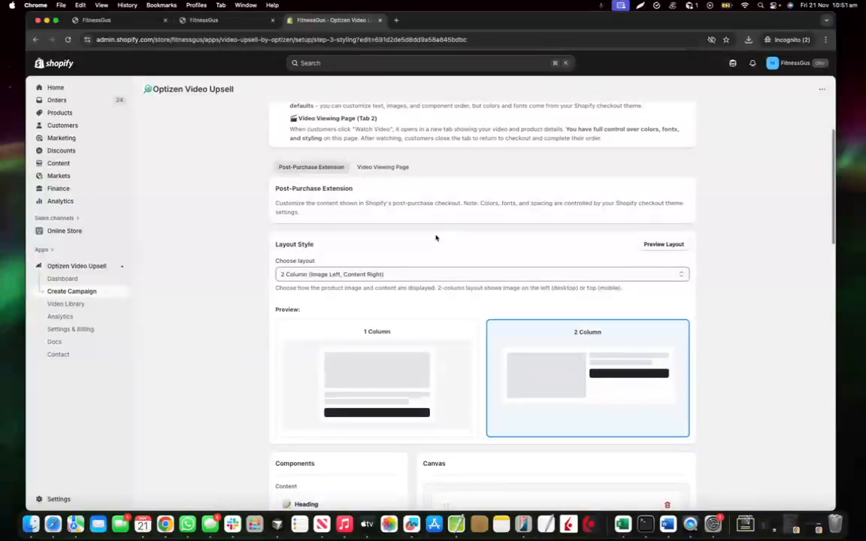
scroll(403, 251, "up", 2)
scroll(408, 254, "up", 1)
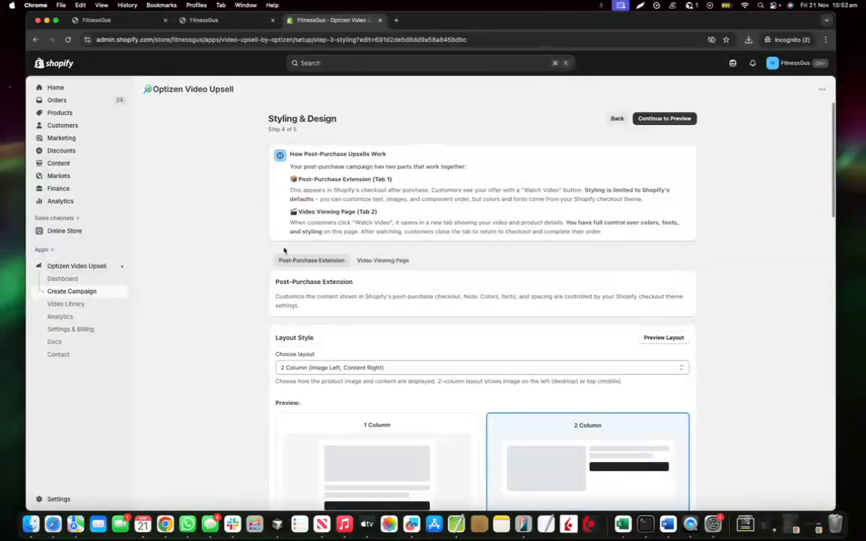
Examine the Post-Purchase Extension's components, canvas, layout choices and preview page colours.
scroll(286, 252, "down", 2)
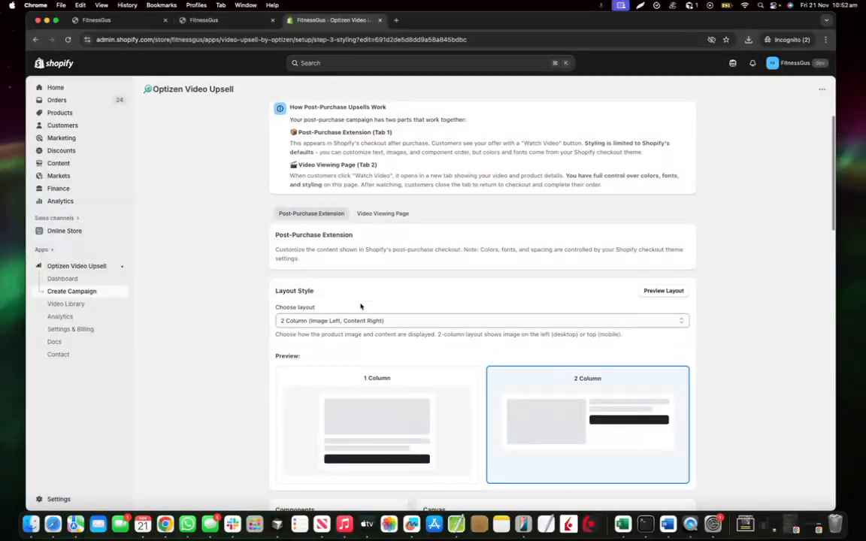
scroll(366, 324, "down", 5)
scroll(463, 327, "down", 10)
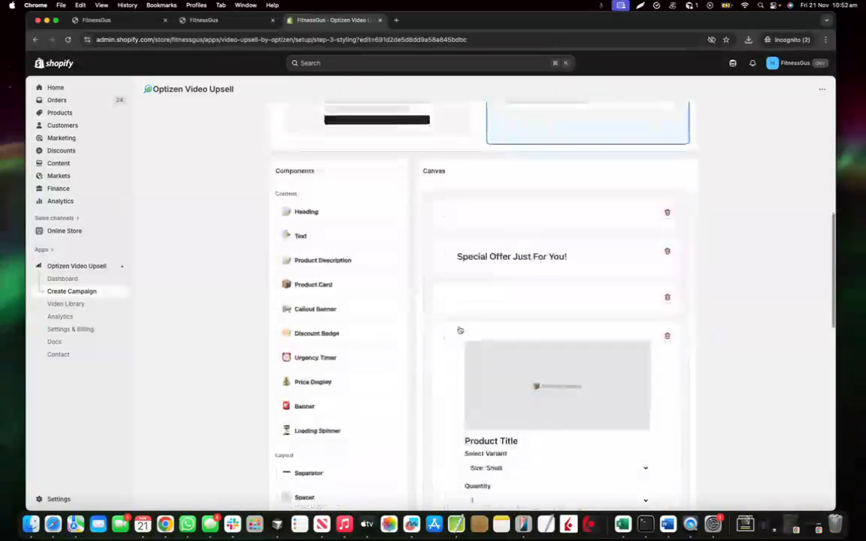
scroll(267, 367, "down", 5)
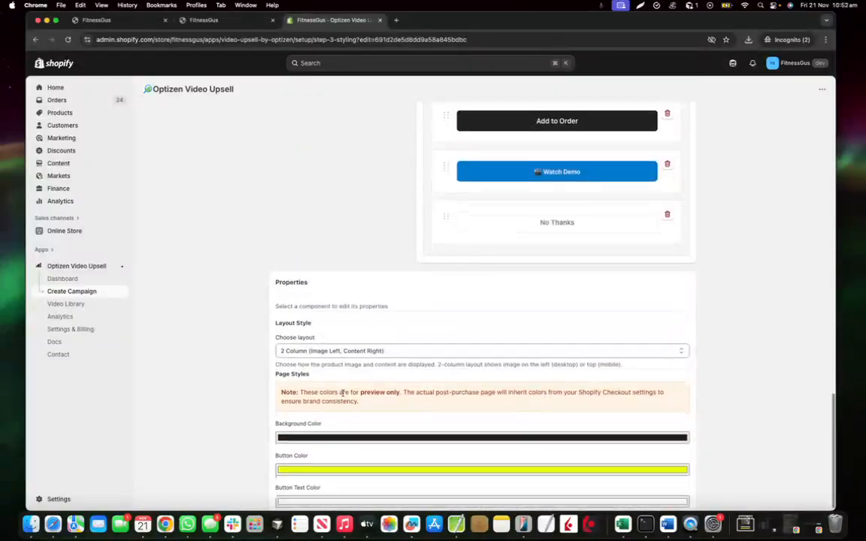
left_click(328, 348)
left_click(328, 347)
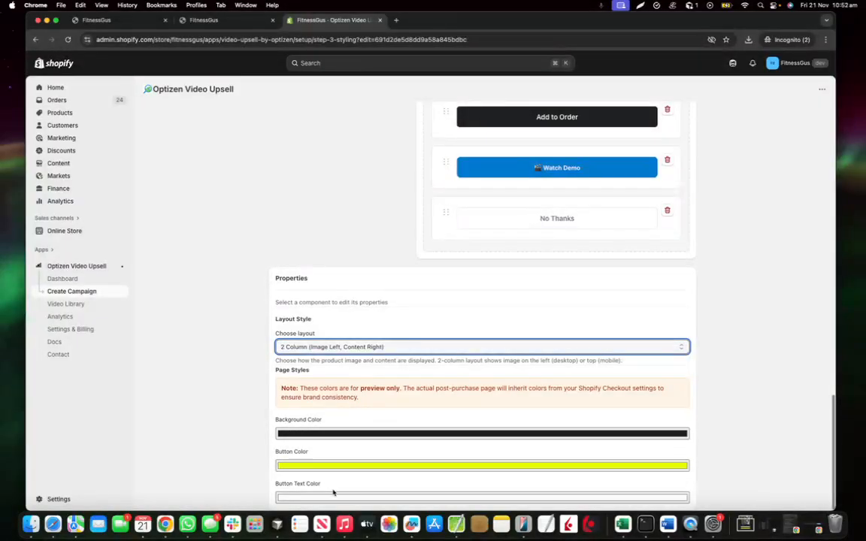
scroll(321, 332, "up", 12)
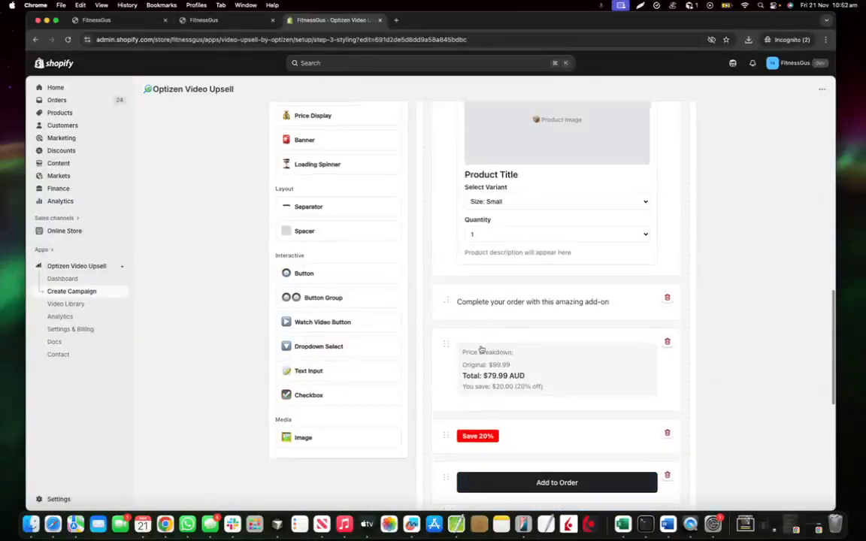
Select the "Special Offer Just For You!" heading on the canvas and review its heading properties.
scroll(331, 248, "down", 2)
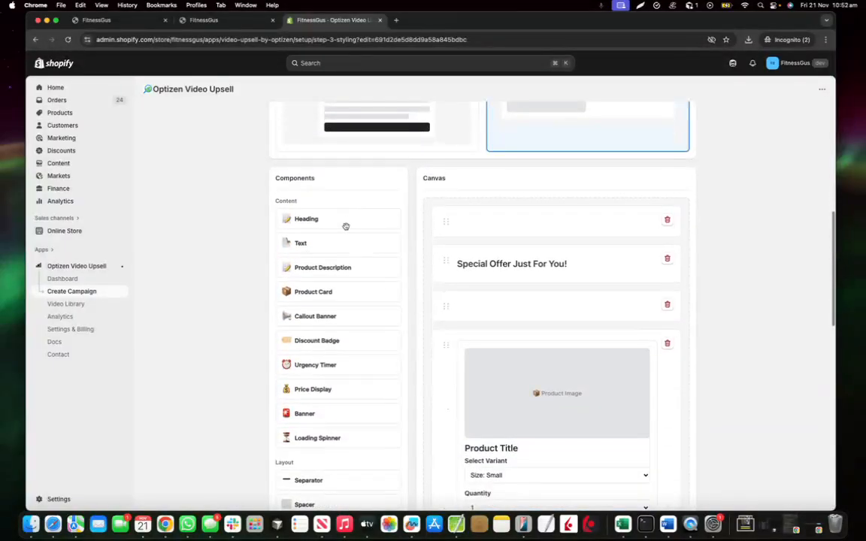
left_click(569, 260)
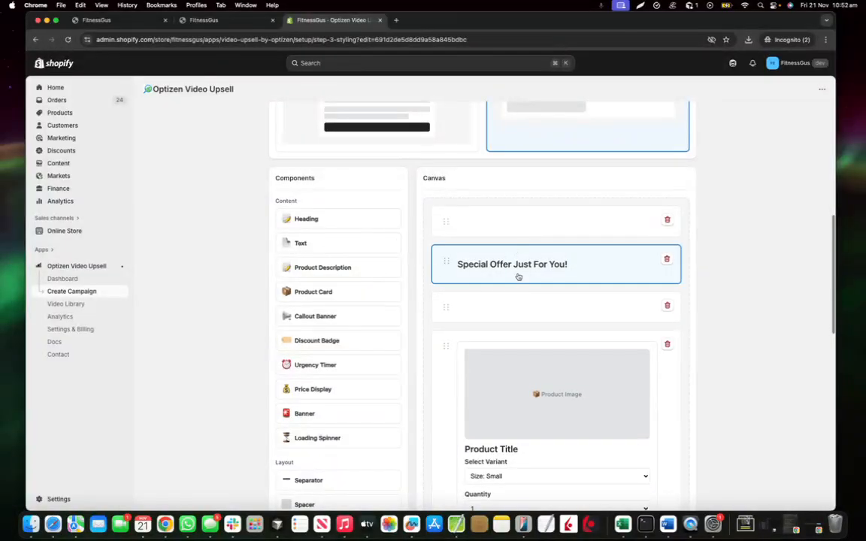
scroll(518, 277, "down", 2)
scroll(506, 213, "down", 8)
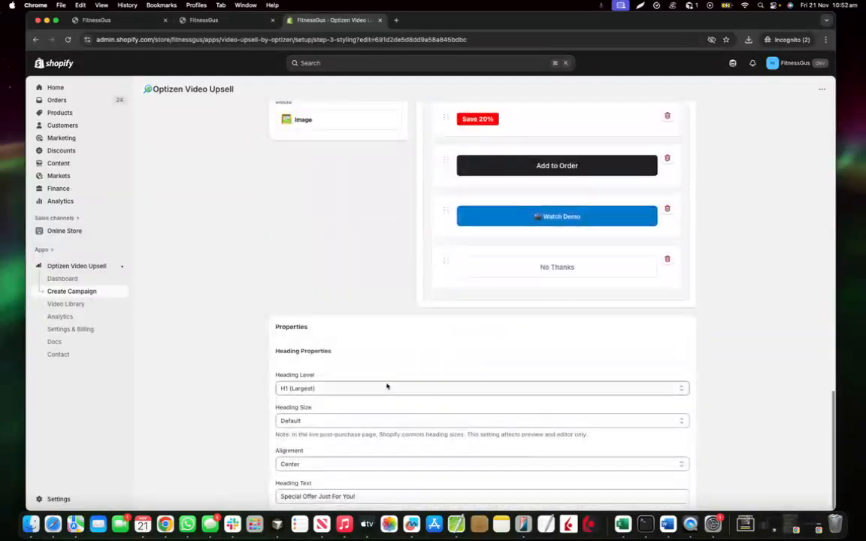
scroll(346, 293, "up", 10)
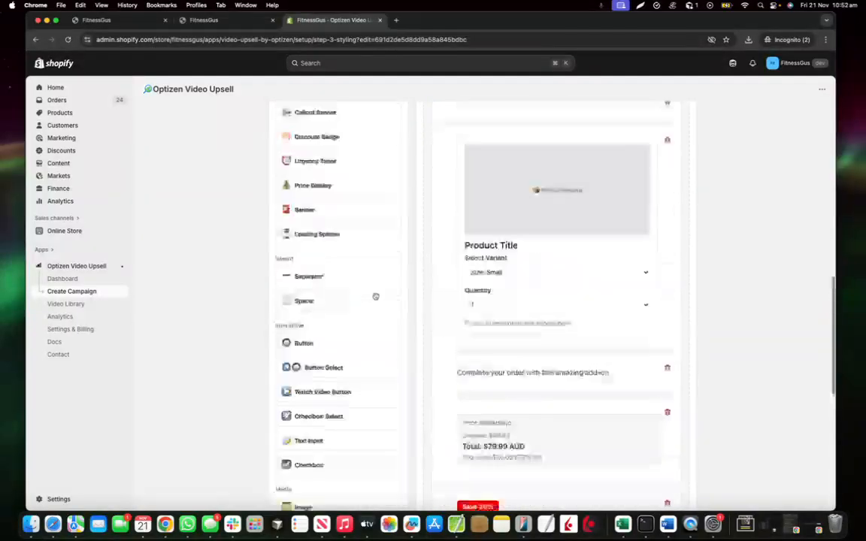
Examine the Post-Purchase Extension's layout styles, the available content, layout and interactive components, and the offer elements on the canvas.
scroll(352, 275, "up", 10)
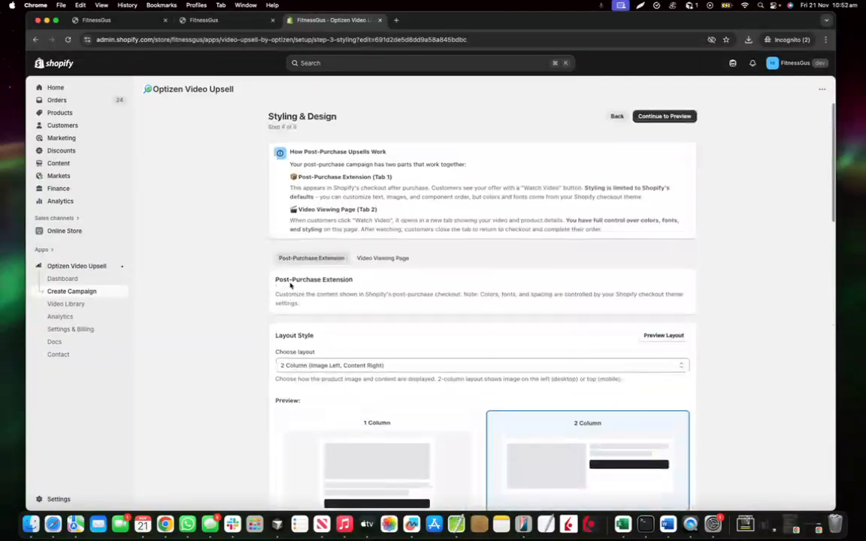
scroll(290, 257, "down", 3)
scroll(596, 243, "down", 5)
scroll(630, 230, "up", 3)
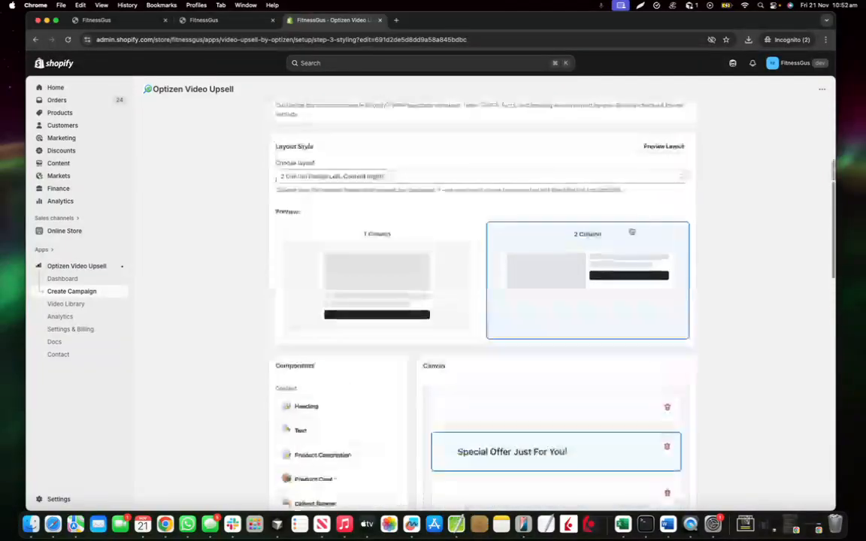
scroll(330, 387, "down", 4)
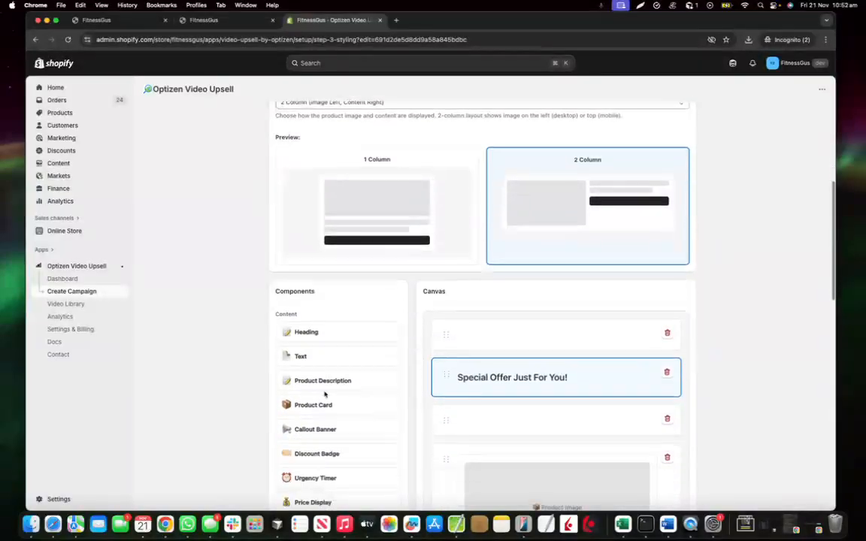
scroll(262, 397, "down", 10)
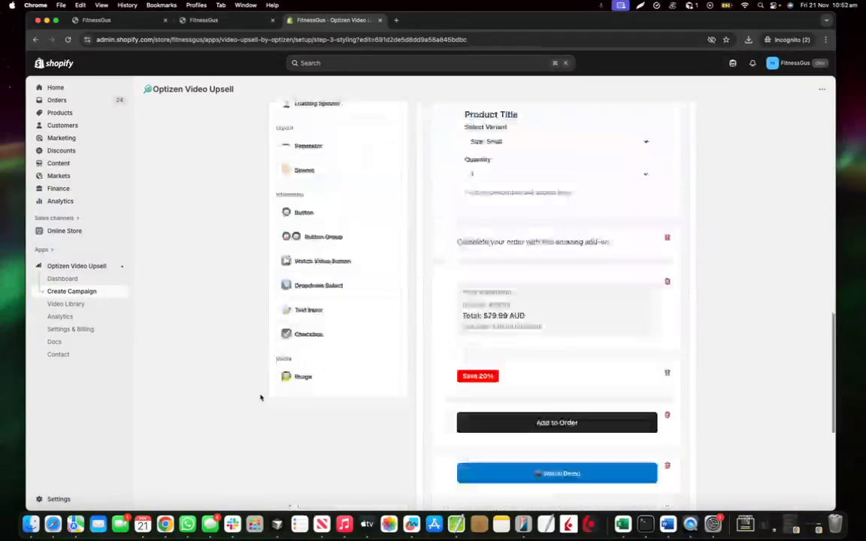
scroll(387, 316, "up", 10)
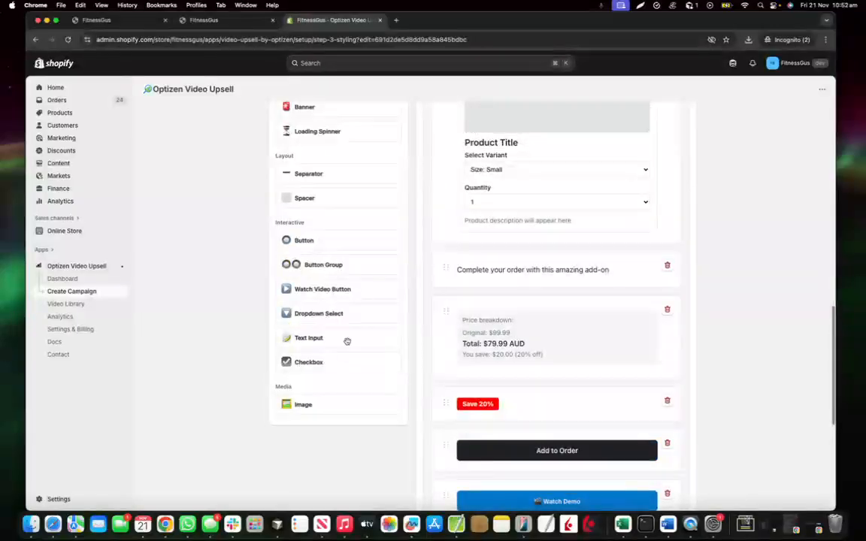
scroll(516, 303, "down", 3)
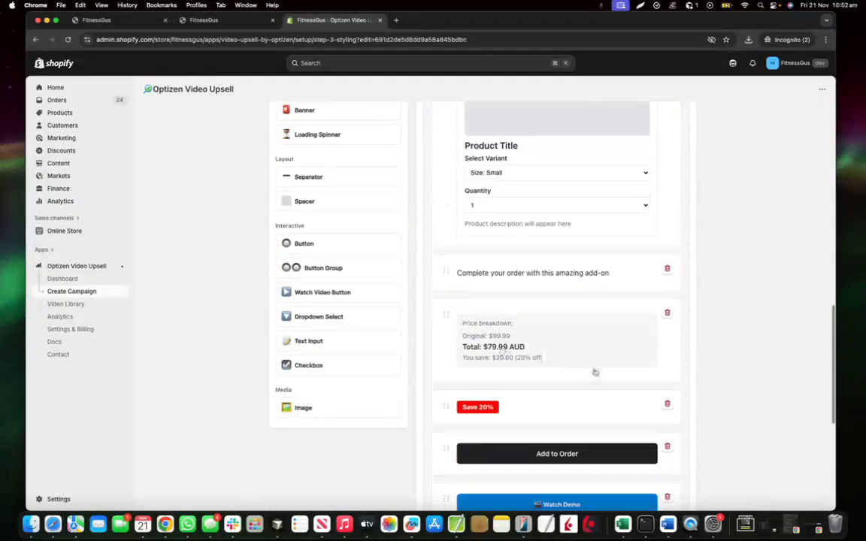
scroll(605, 263, "up", 6)
scroll(595, 290, "up", 2)
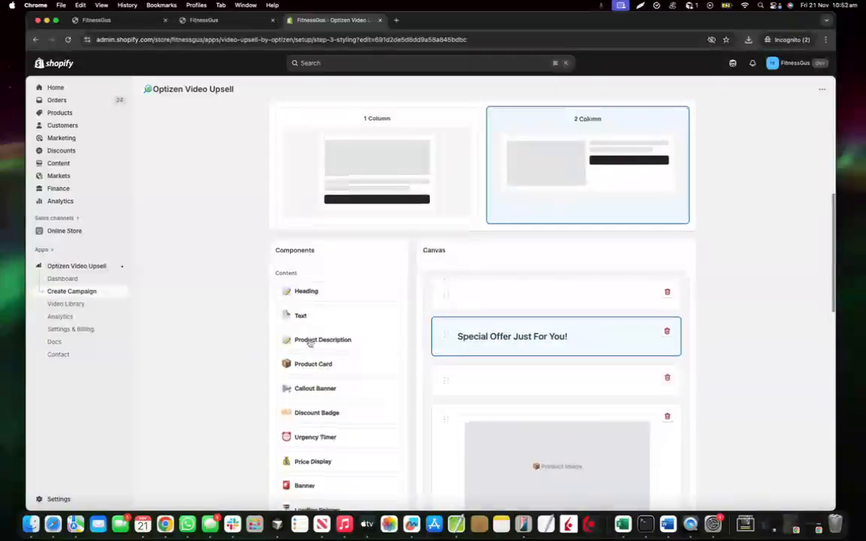
scroll(309, 339, "down", 6)
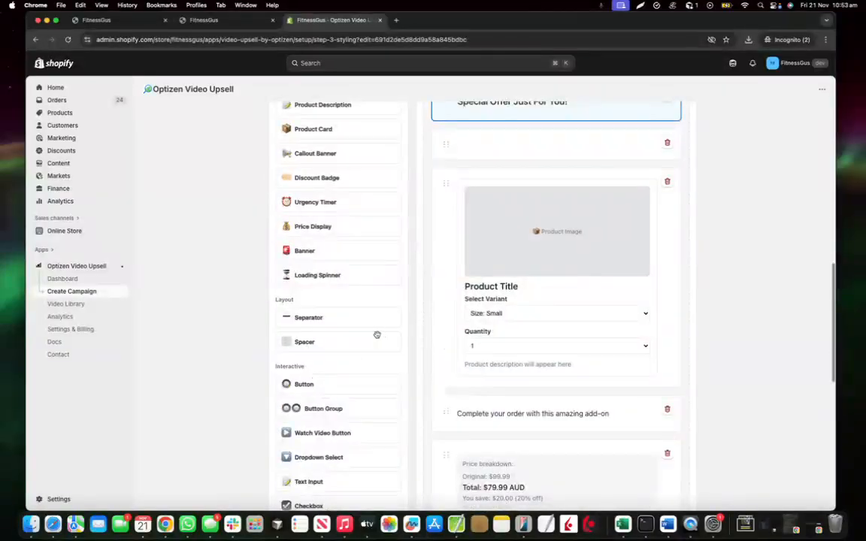
scroll(378, 334, "down", 7)
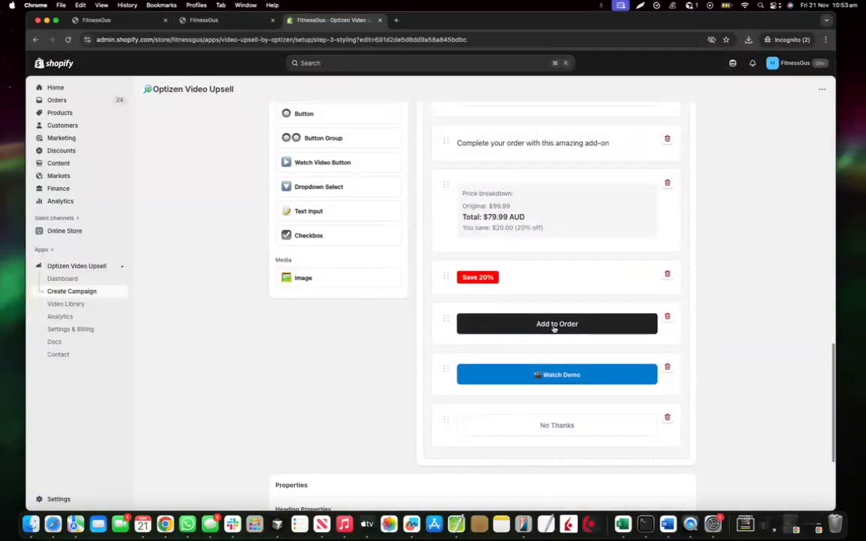
Review the Add to Order button's properties and choose Add to Order as its button action.
left_click(468, 314)
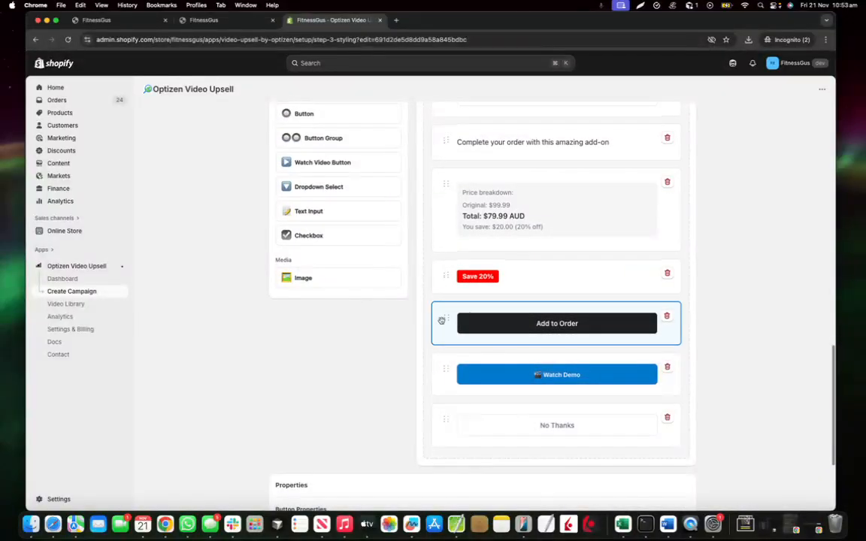
scroll(335, 358, "down", 4)
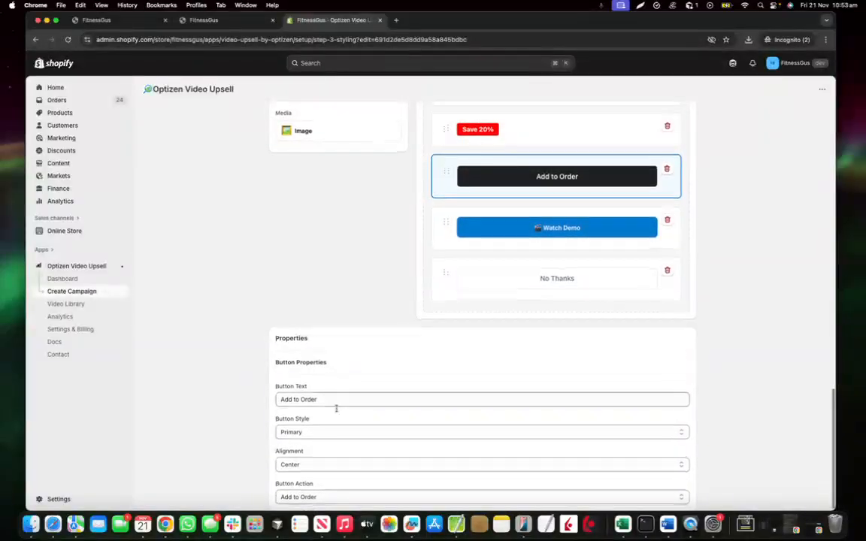
left_click(331, 496)
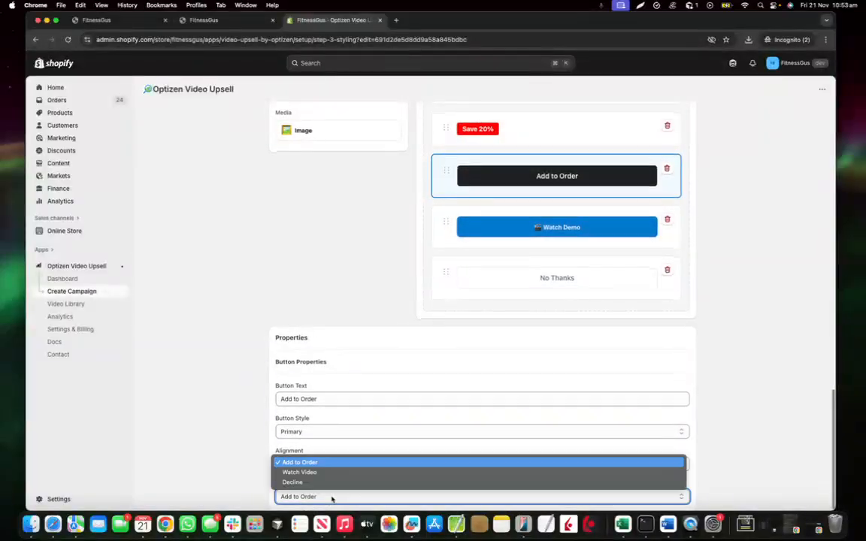
left_click(344, 461)
scroll(526, 316, "up", 5)
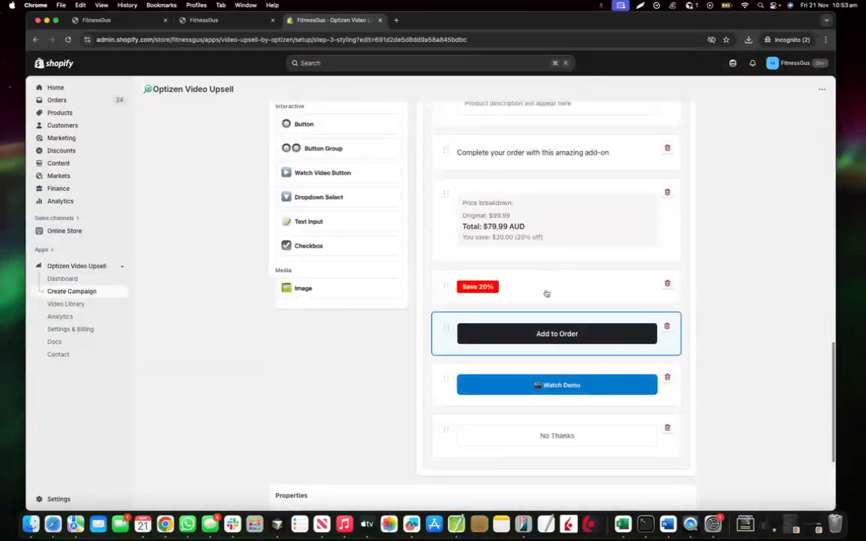
Select the Watch Demo button on the canvas and check its button text and where the video page opens.
scroll(530, 316, "down", 5)
left_click(450, 235)
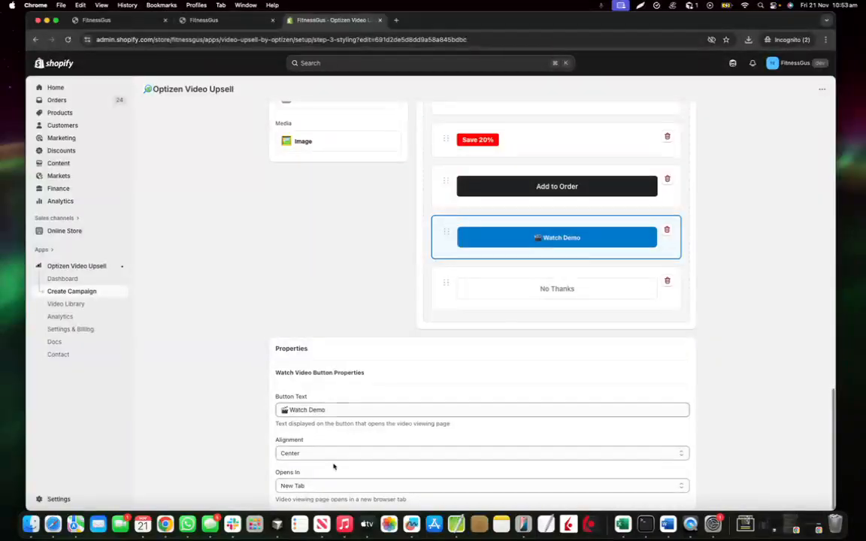
left_click(341, 412)
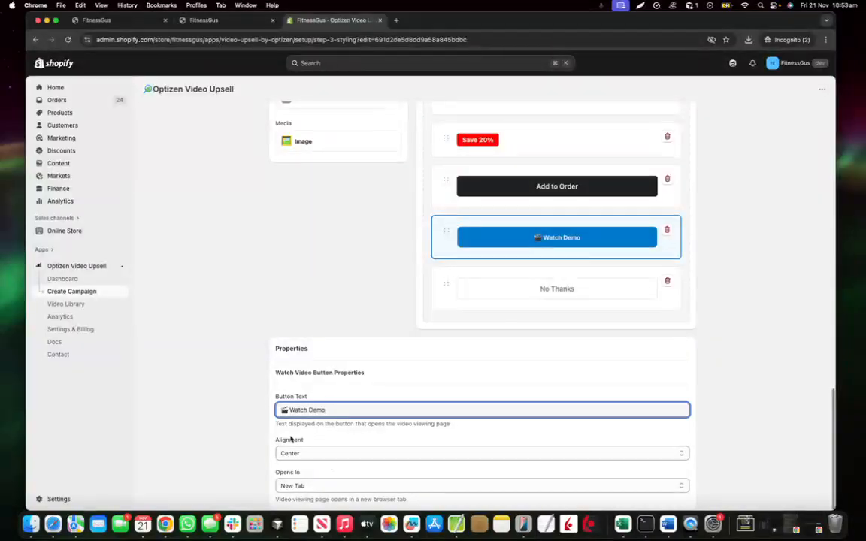
left_click(317, 486)
left_click(317, 487)
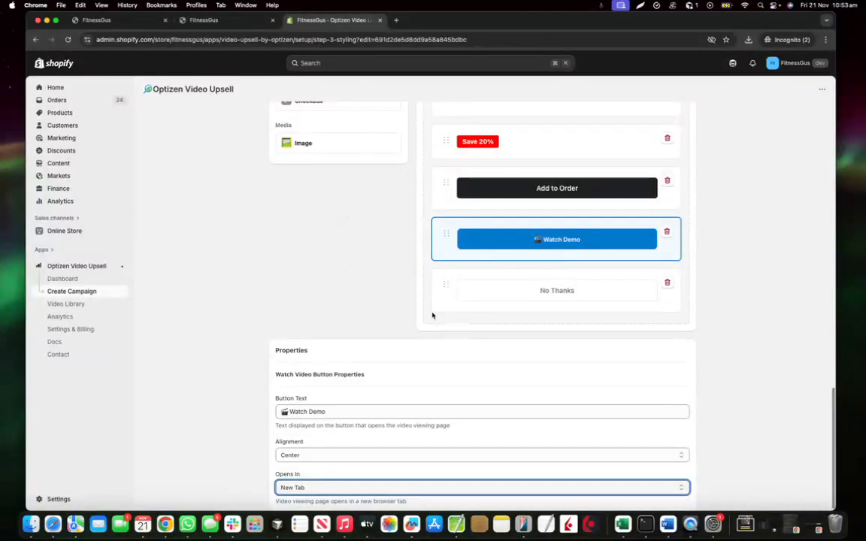
scroll(329, 363, "down", 1)
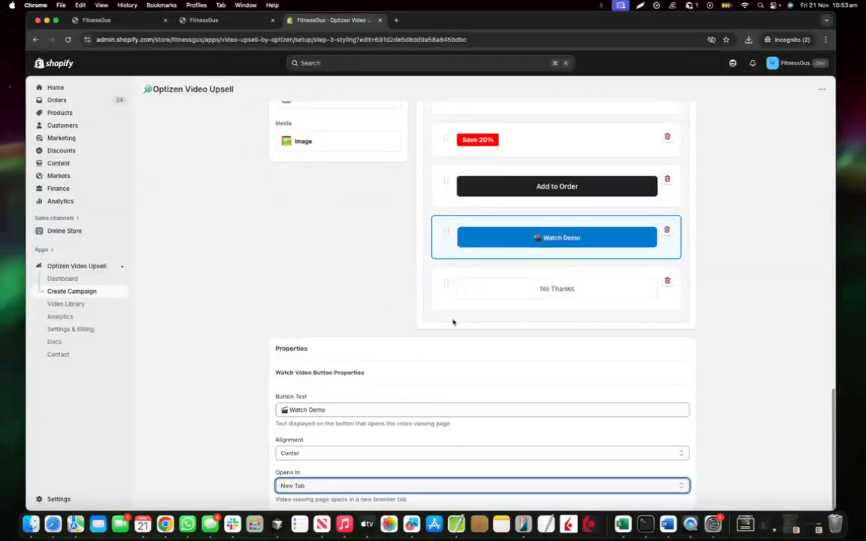
Select the No Thanks button on the canvas and check the options for its button action.
left_click(486, 293)
scroll(276, 420, "down", 1)
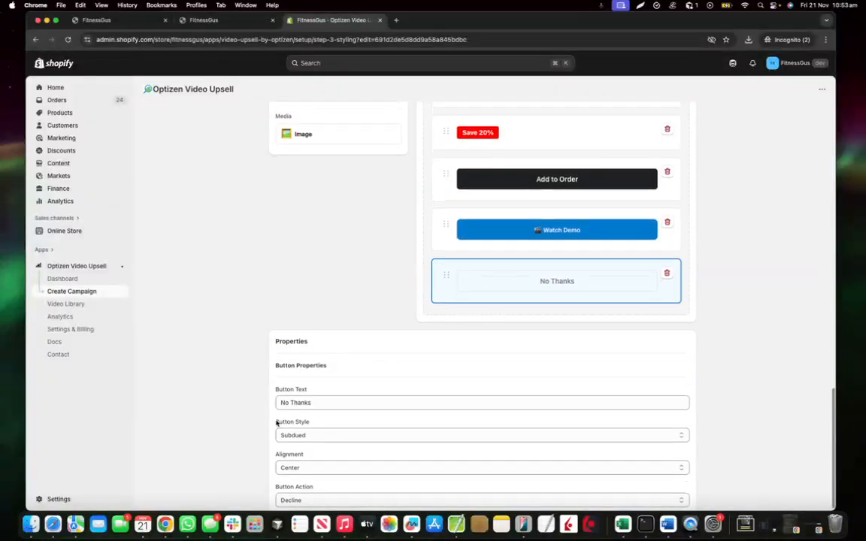
left_click(317, 498)
left_click(317, 497)
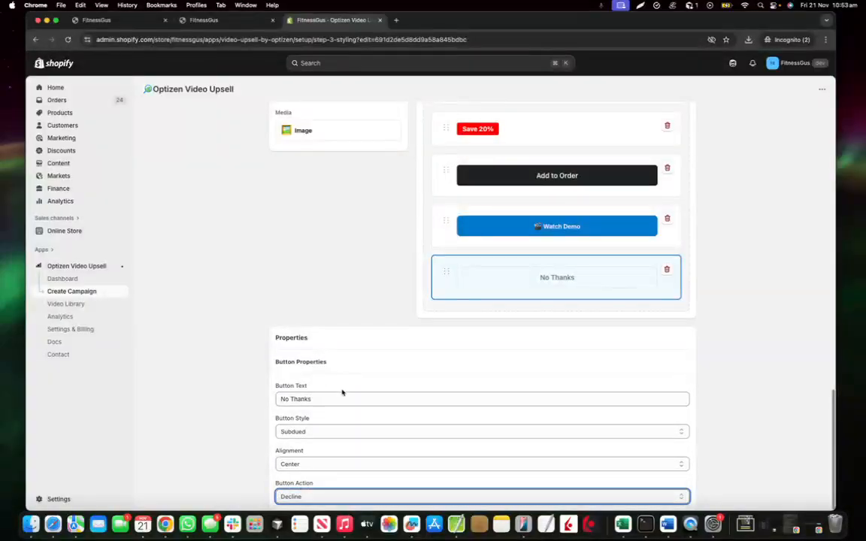
Look over the canvas from the action buttons and price breakdown up to the product card and heading, along with the component list.
scroll(526, 331, "up", 3)
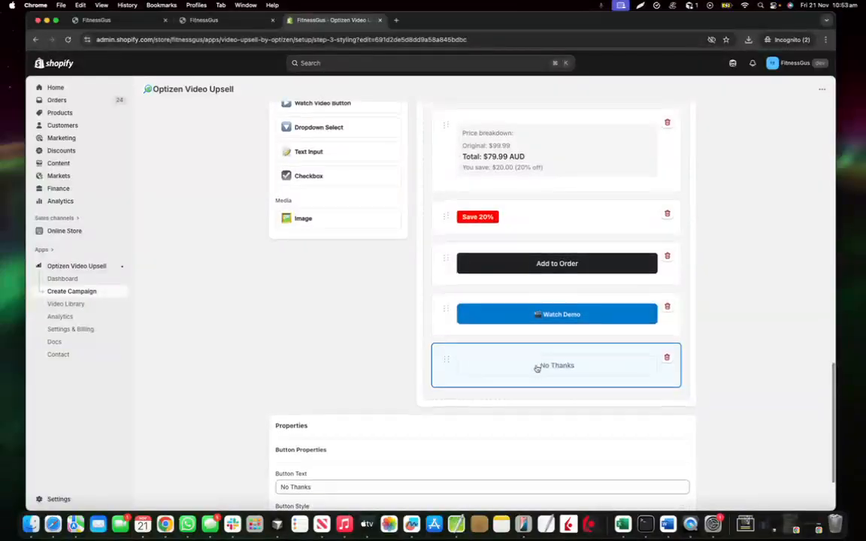
scroll(410, 366, "up", 2)
scroll(417, 368, "down", 2)
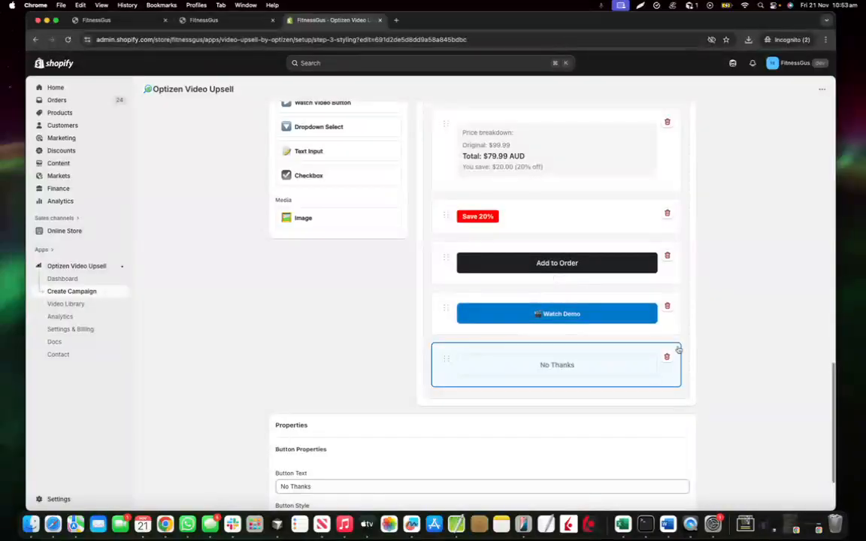
scroll(678, 353, "up", 4)
scroll(677, 372, "down", 2)
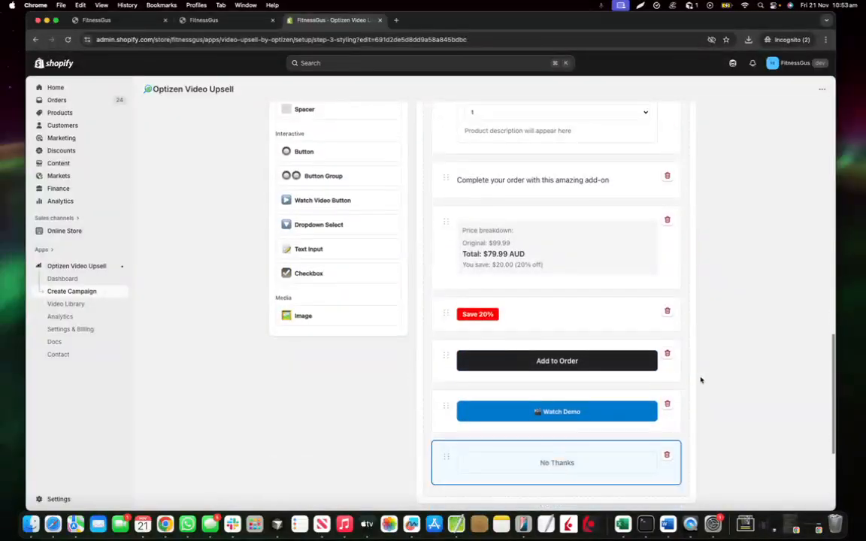
scroll(700, 380, "down", 2)
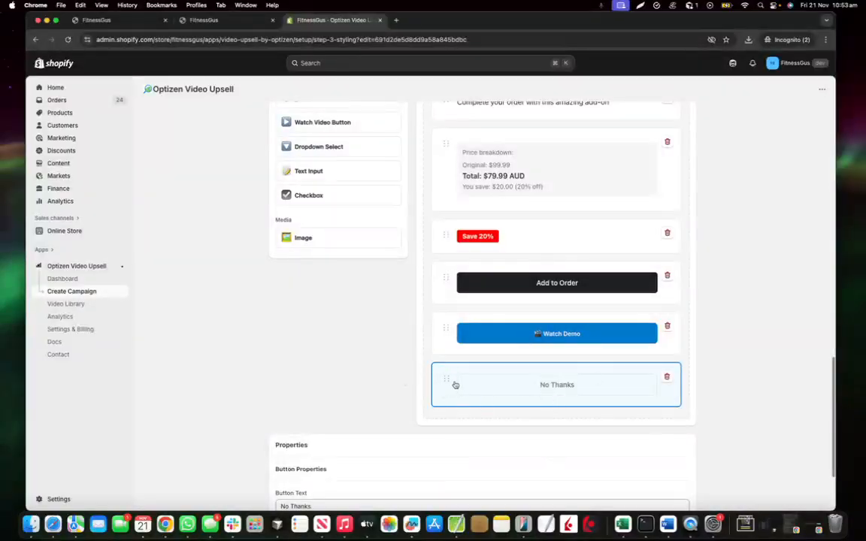
scroll(483, 395, "up", 1)
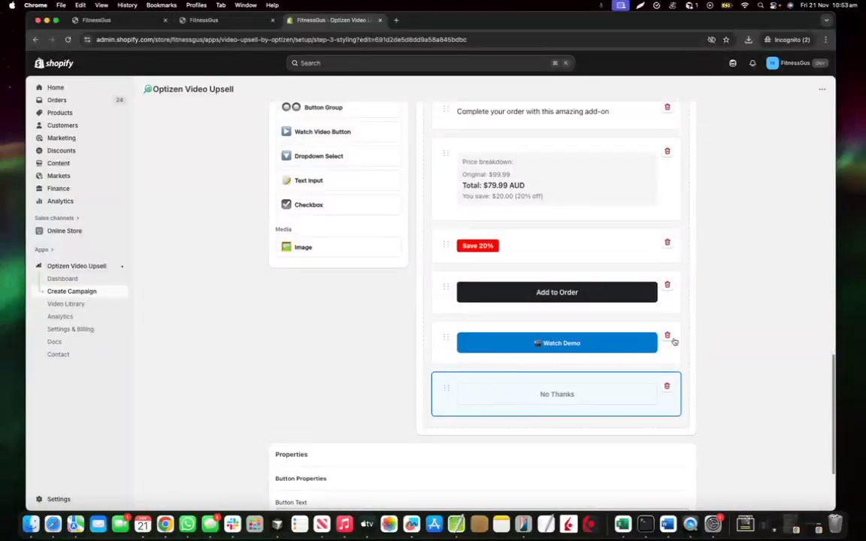
scroll(569, 377, "up", 5)
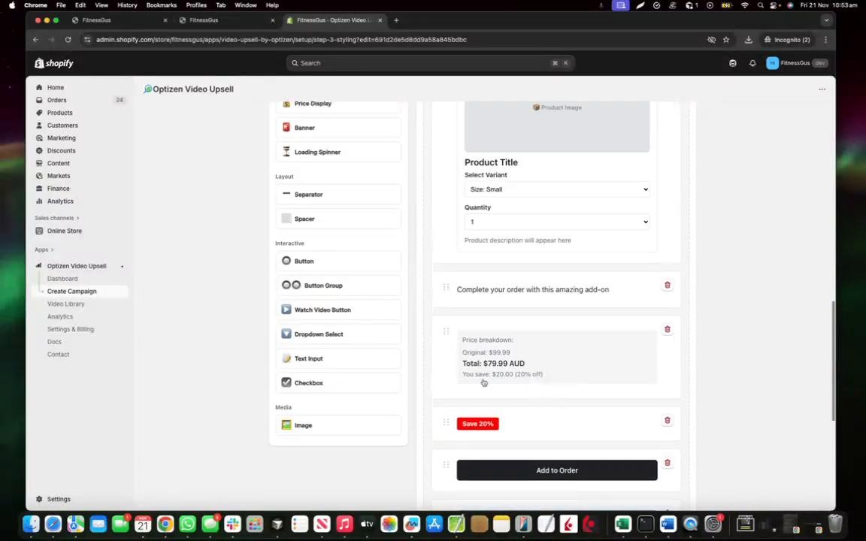
scroll(515, 376, "up", 7)
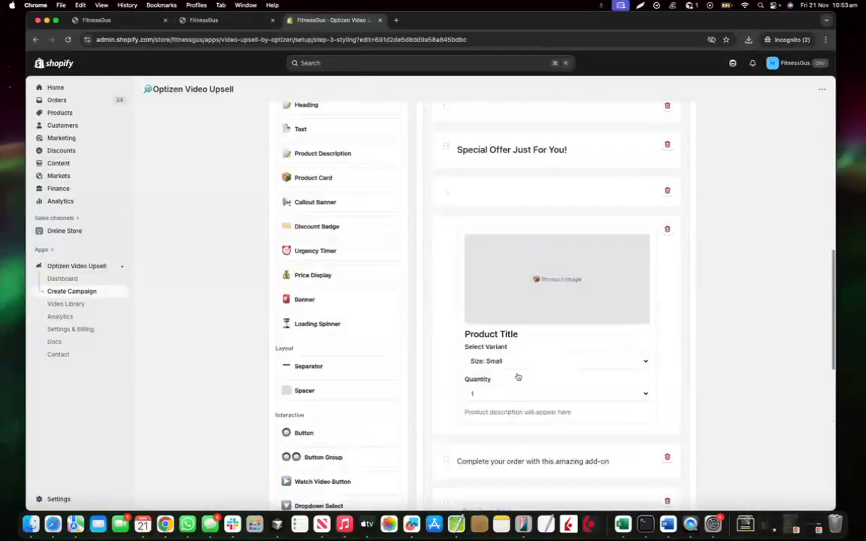
scroll(515, 407, "down", 2)
scroll(515, 404, "up", 4)
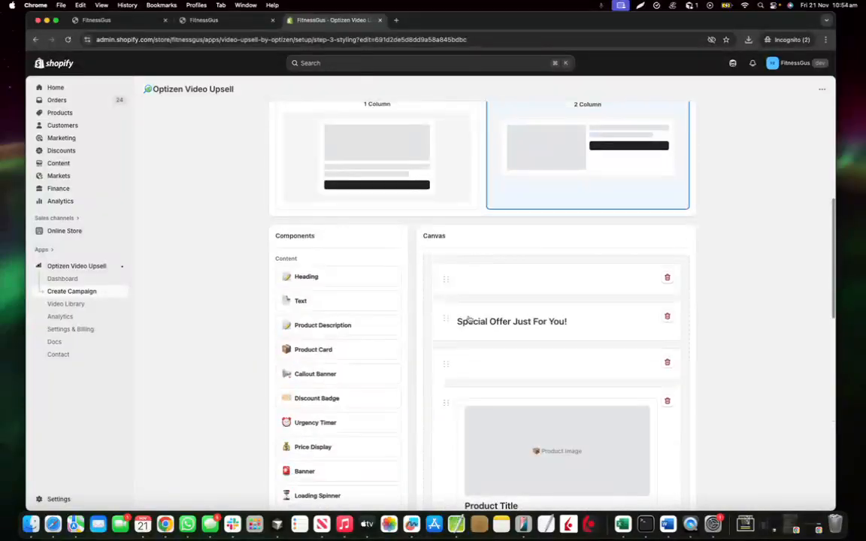
scroll(360, 385, "down", 1)
scroll(308, 404, "down", 2)
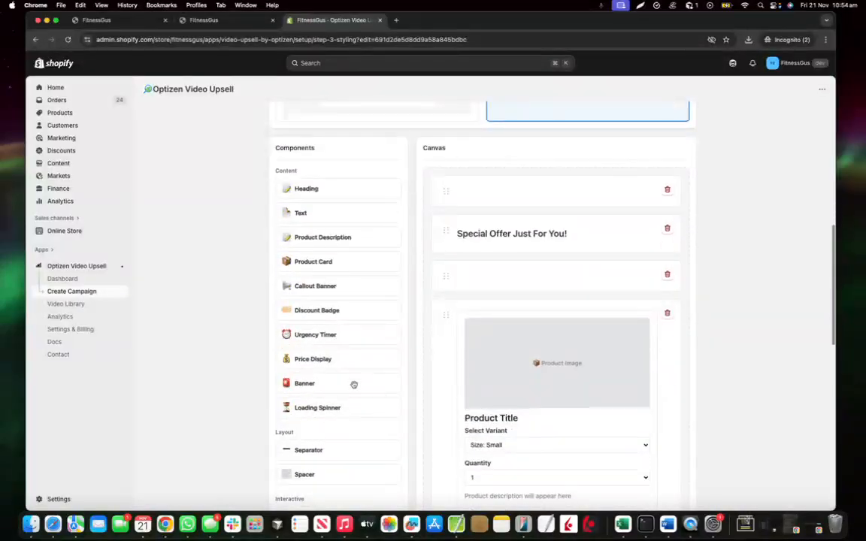
Switch the styling editor from the Post-Purchase Extension to the Video Viewing Page.
scroll(420, 357, "up", 4)
scroll(376, 223, "up", 4)
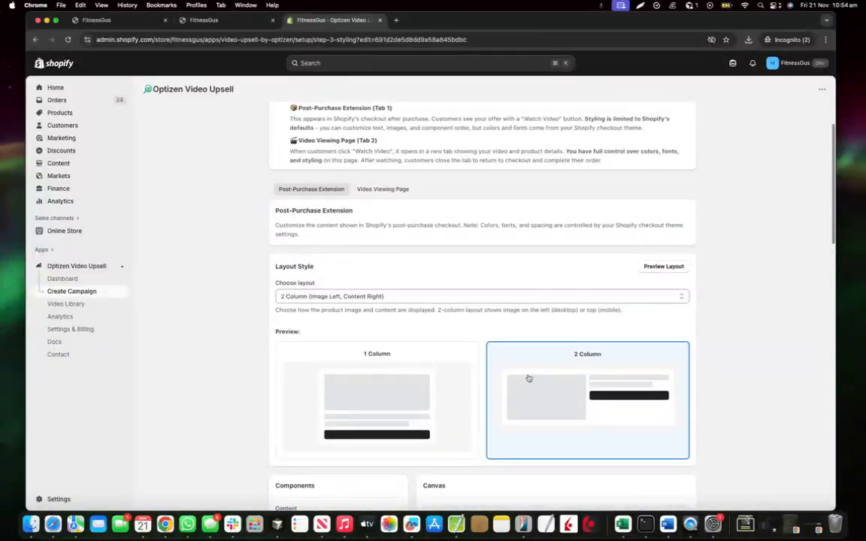
scroll(586, 401, "down", 4)
scroll(421, 259, "up", 4)
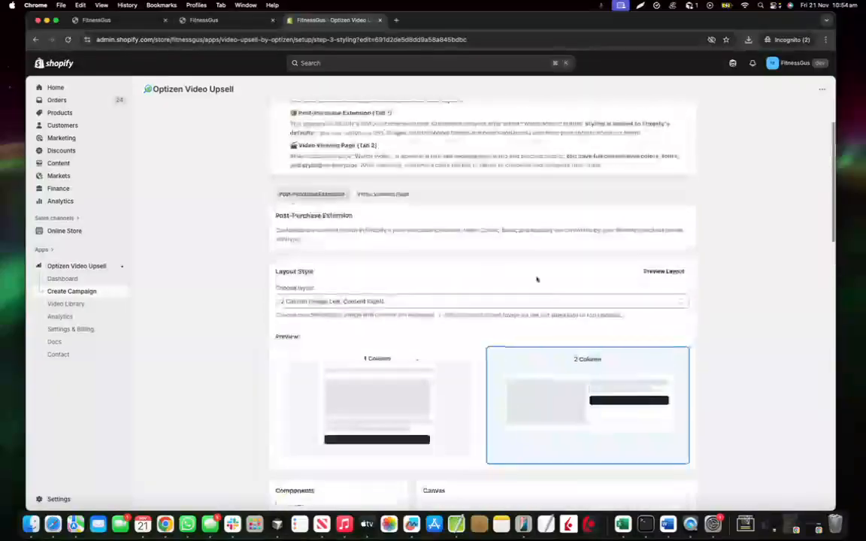
left_click(379, 197)
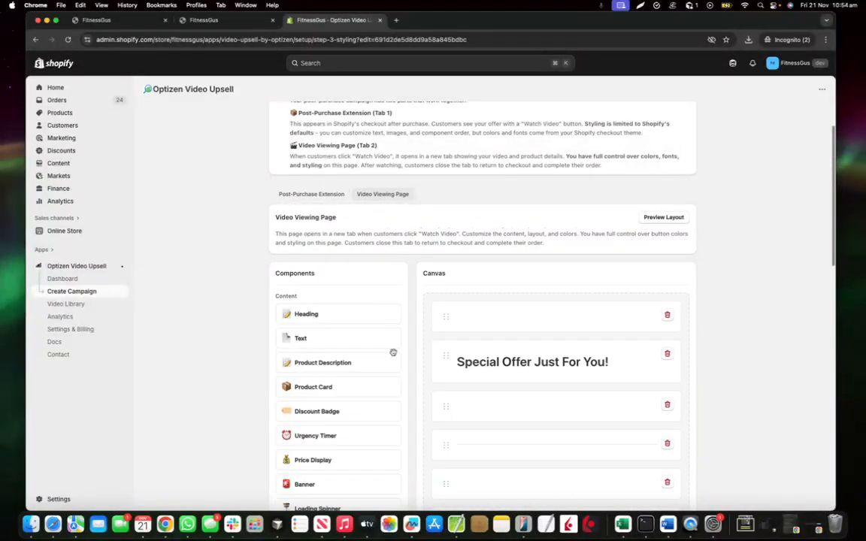
Set the text color of the "Special Offer Just For You!" heading on the Video Viewing Page to white (255, 255, 255).
scroll(393, 357, "down", 4)
scroll(353, 341, "down", 2)
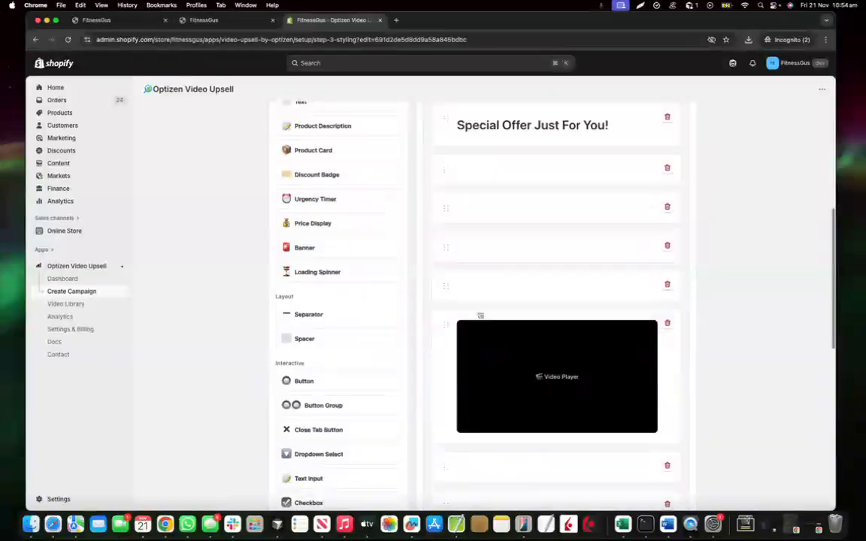
scroll(344, 261, "up", 2)
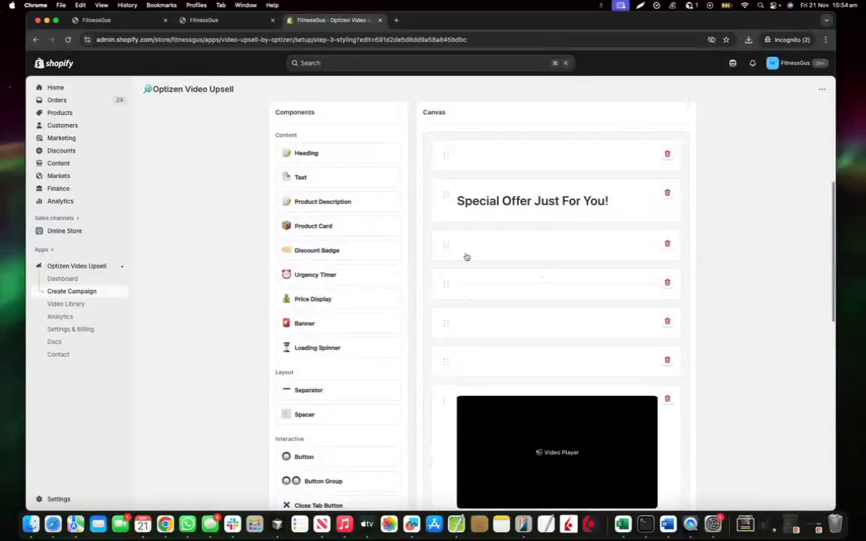
scroll(477, 282, "down", 4)
scroll(507, 303, "up", 2)
left_click(487, 135)
scroll(466, 192, "down", 10)
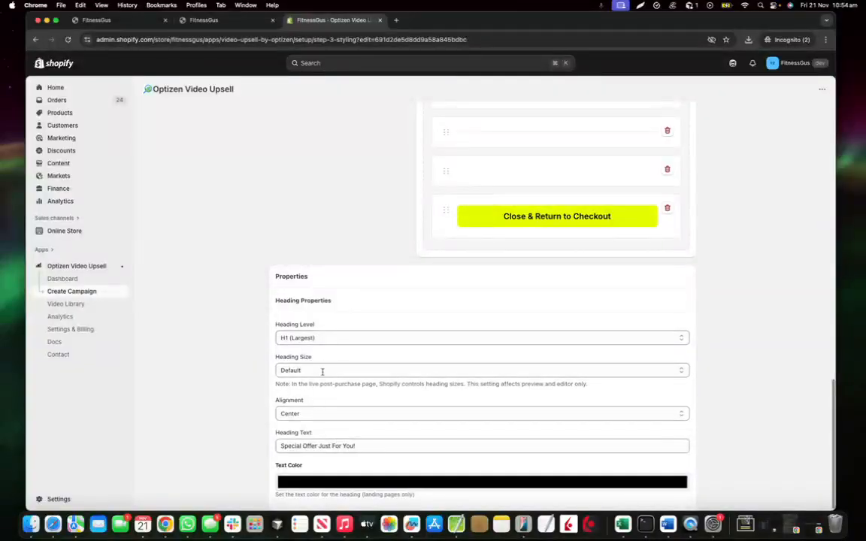
left_click(321, 482)
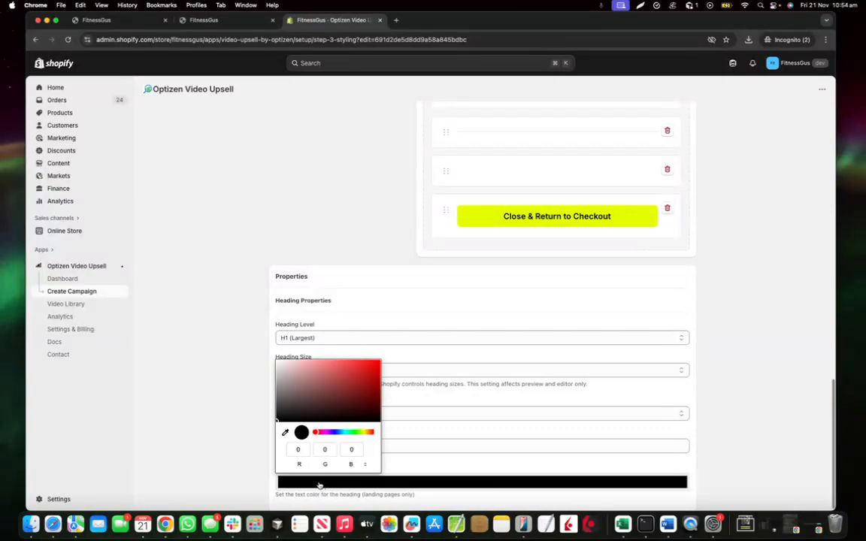
left_click_drag(280, 400, 273, 357)
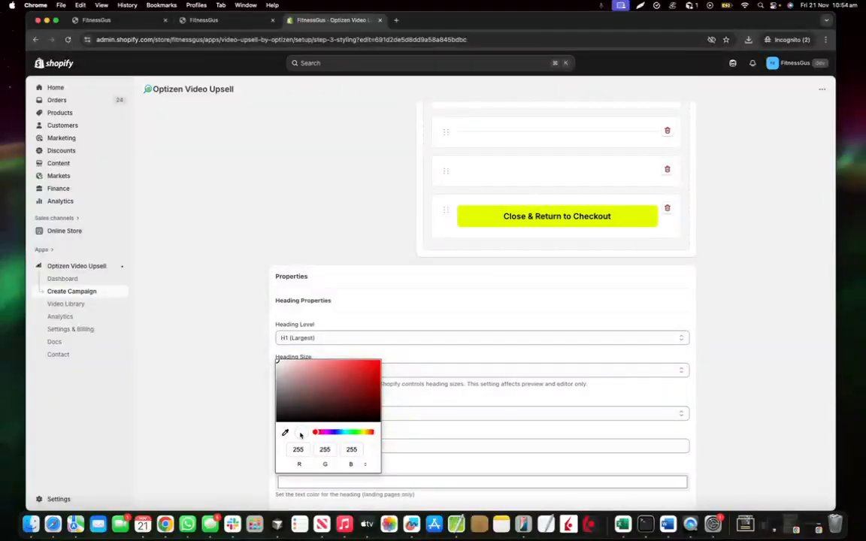
left_click(249, 428)
Select the Close & Return to Checkout button on the canvas and check its text, style, alignment and color properties.
scroll(410, 472, "up", 5)
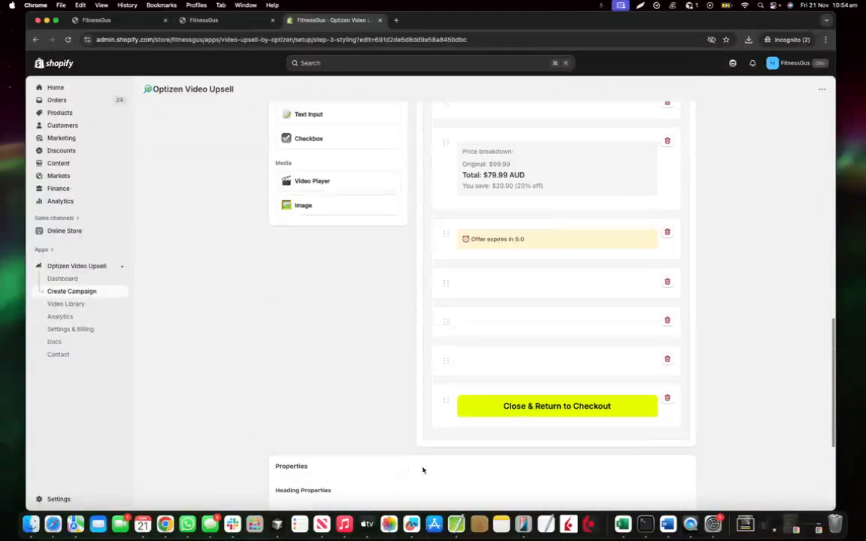
scroll(516, 413, "up", 1)
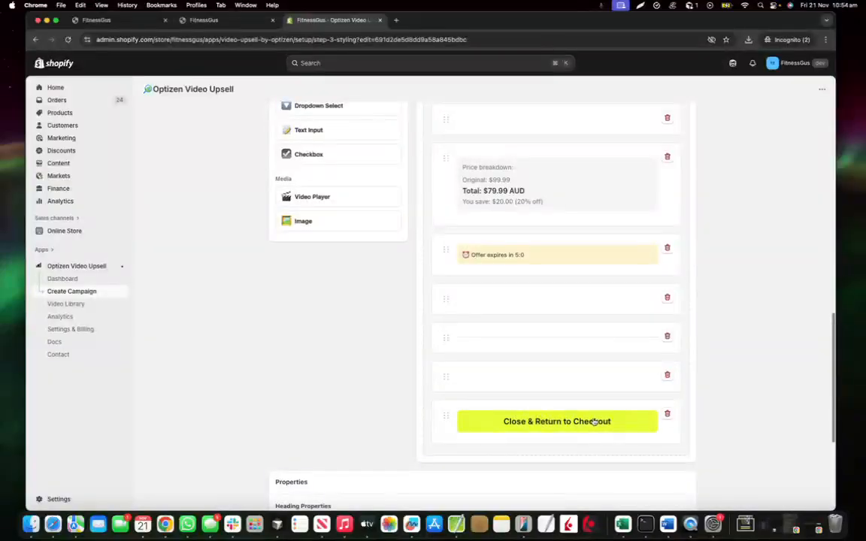
left_click(461, 428)
scroll(402, 440, "down", 4)
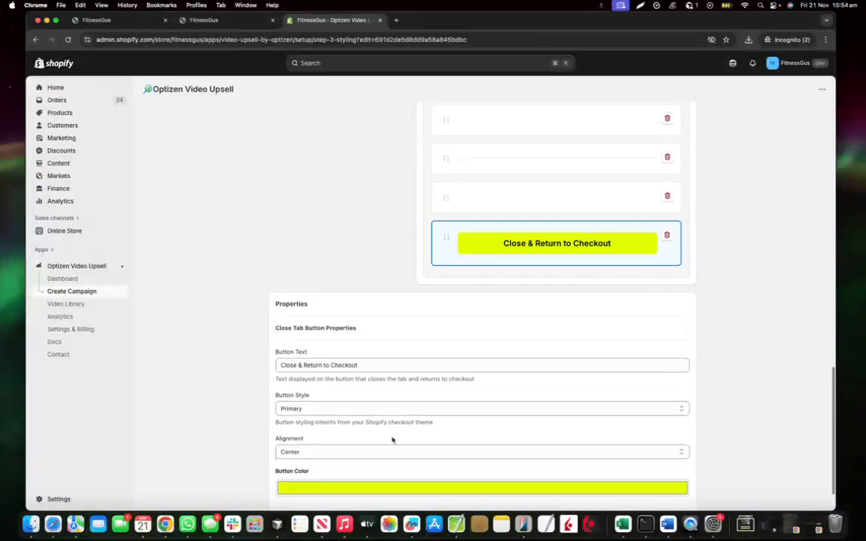
scroll(408, 438, "down", 1)
Preview the layout of the Video Viewing Page and close the preview.
scroll(408, 436, "up", 10)
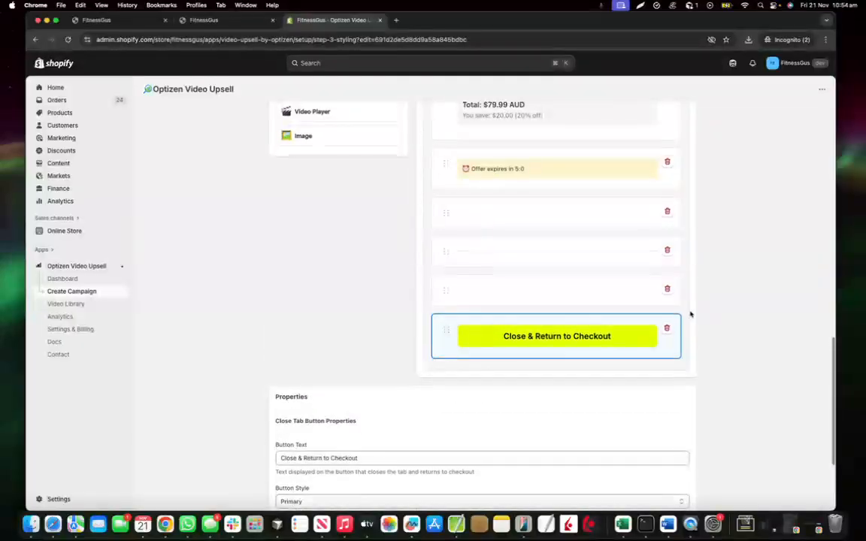
scroll(509, 432, "up", 10)
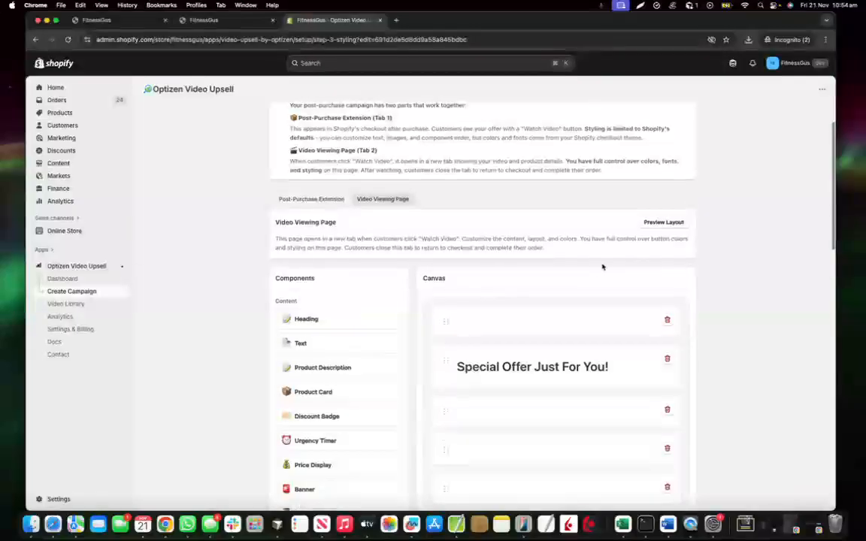
left_click(664, 223)
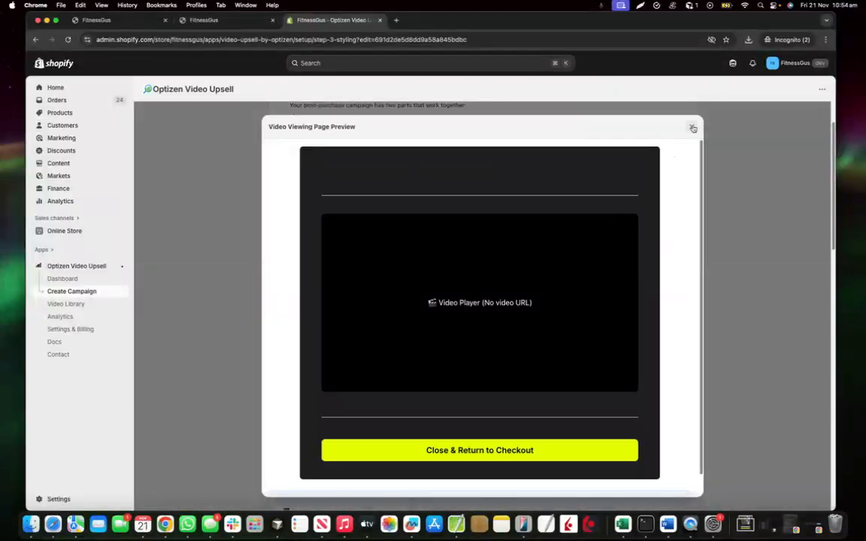
left_click(691, 127)
Switch back to the Post-Purchase Extension, preview its two-column layout and close the preview.
left_click(319, 197)
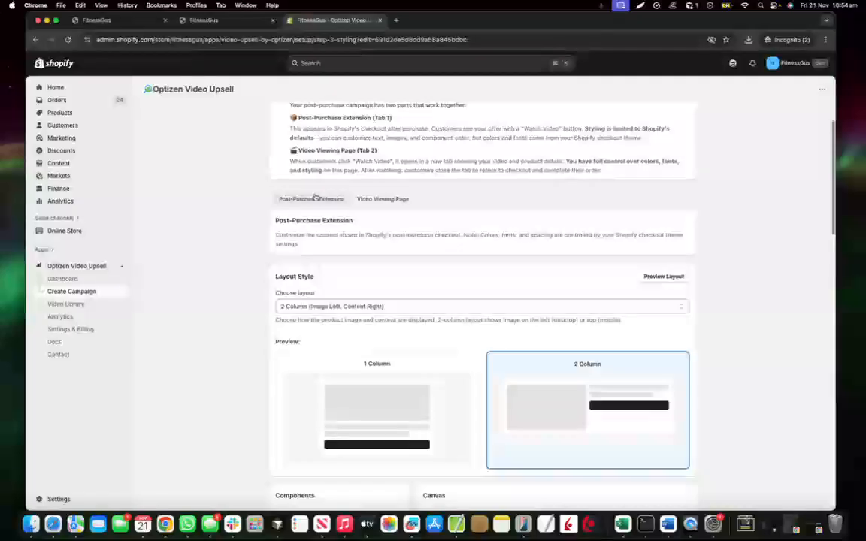
left_click(661, 276)
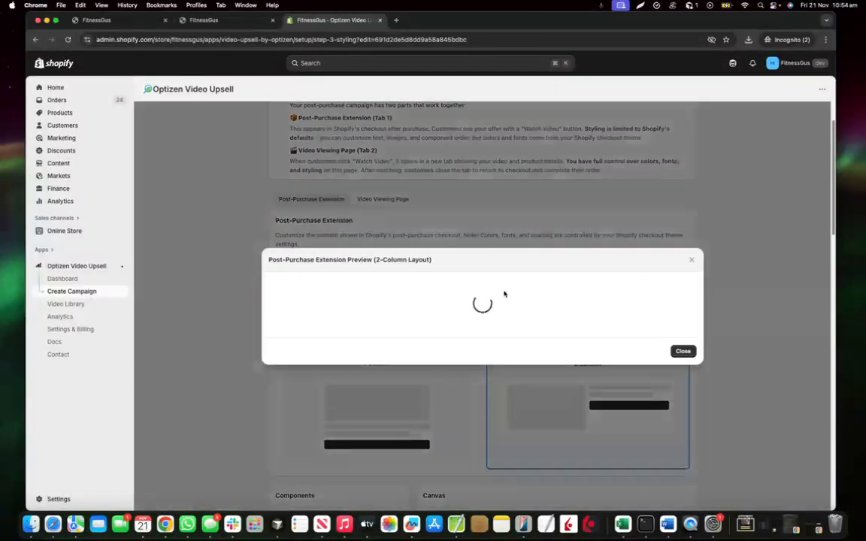
scroll(522, 301, "up", 5)
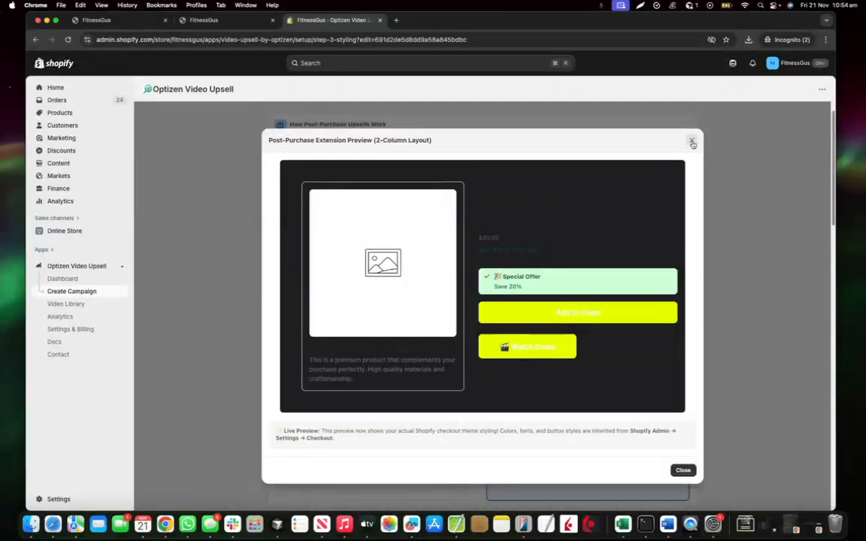
left_click(692, 143)
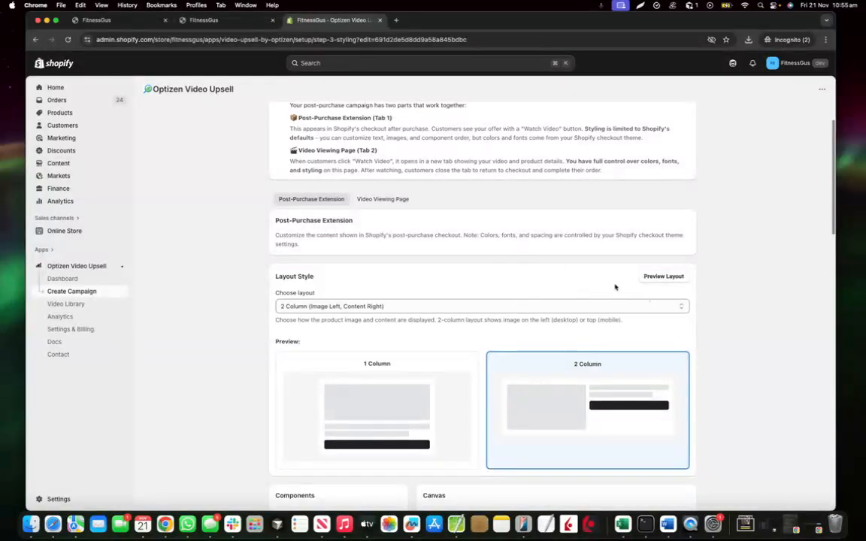
Look over the Post-Purchase Extension's canvas, component list and layout style choices.
scroll(511, 355, "down", 10)
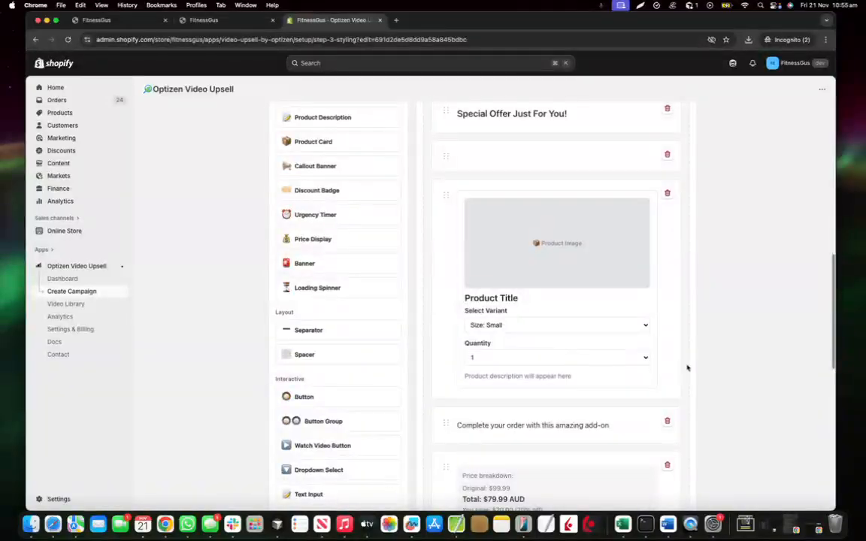
scroll(574, 356, "down", 2)
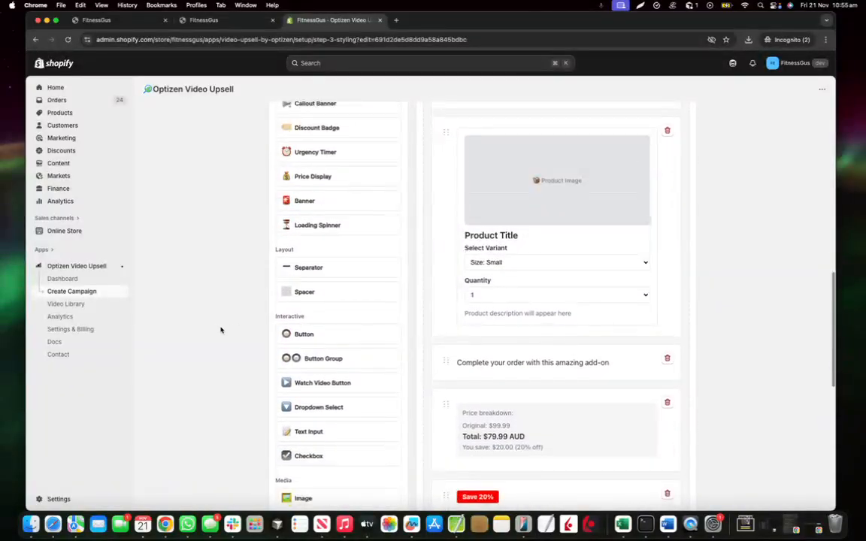
scroll(226, 327, "up", 2)
scroll(259, 323, "up", 4)
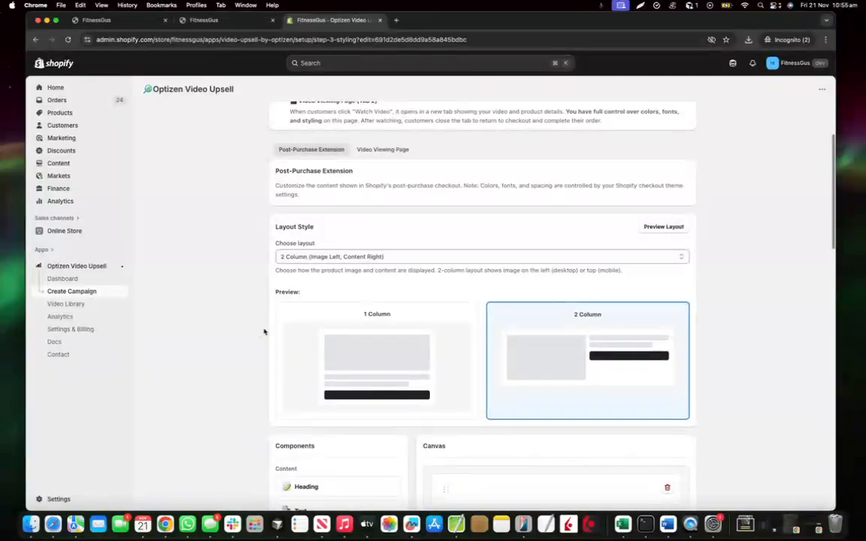
scroll(623, 303, "up", 2)
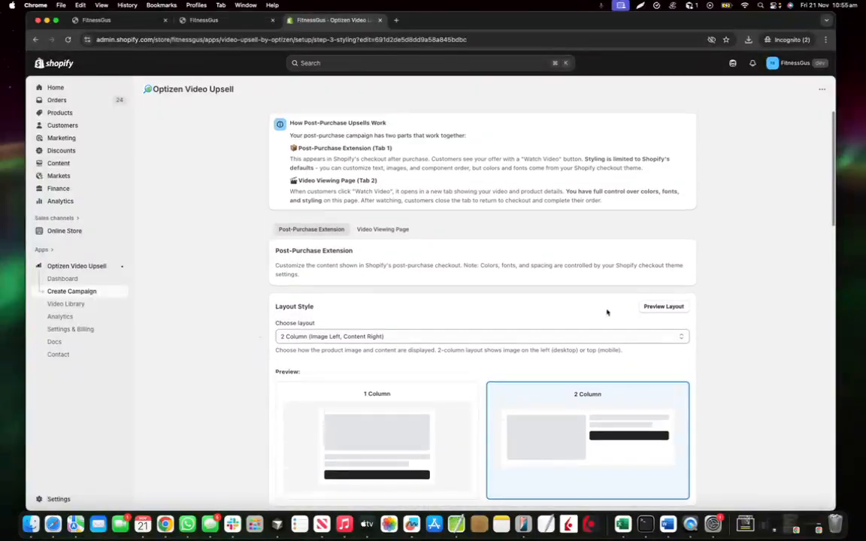
scroll(611, 311, "down", 2)
scroll(514, 313, "down", 3)
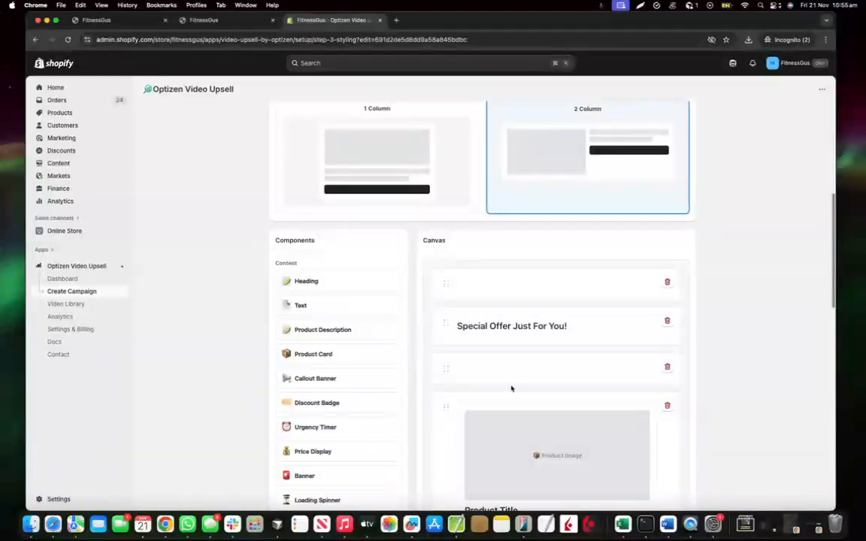
scroll(601, 368, "up", 5)
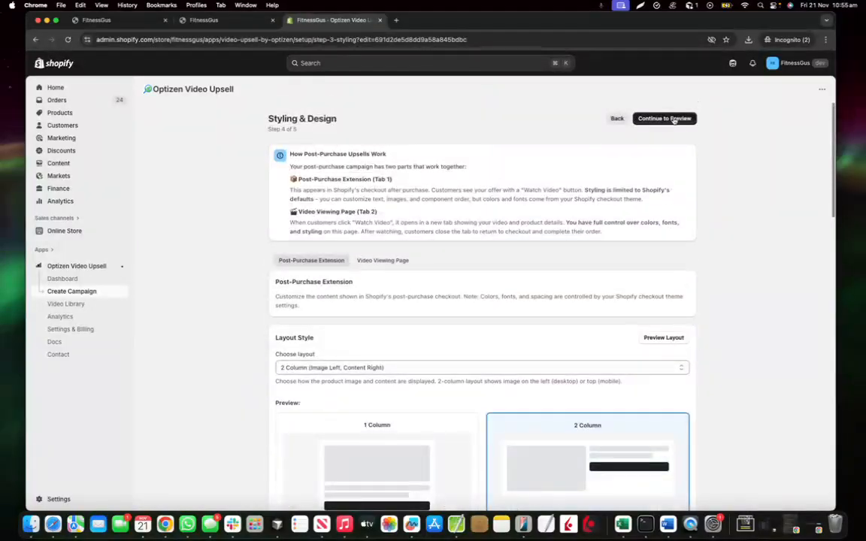
Continue to the final setup step, update the campaign, and switch the post-purchase campaign live on the dashboard.
left_click(664, 119)
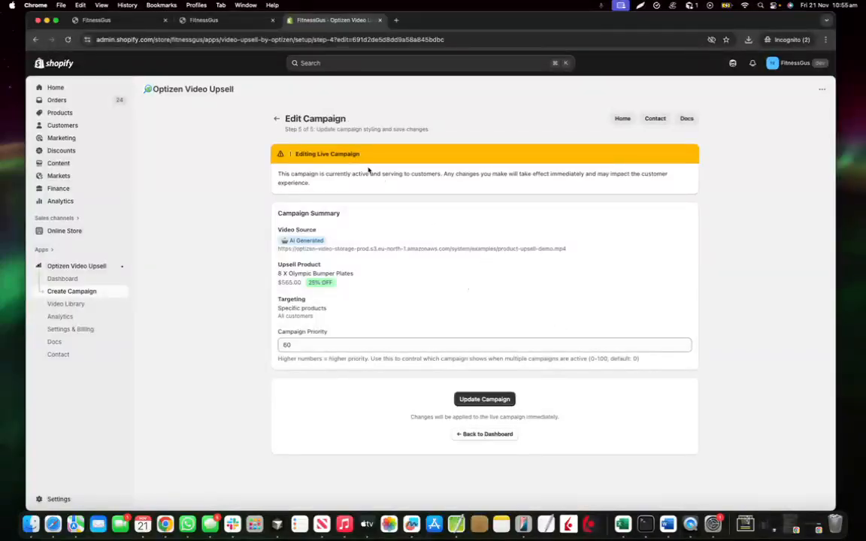
left_click(472, 401)
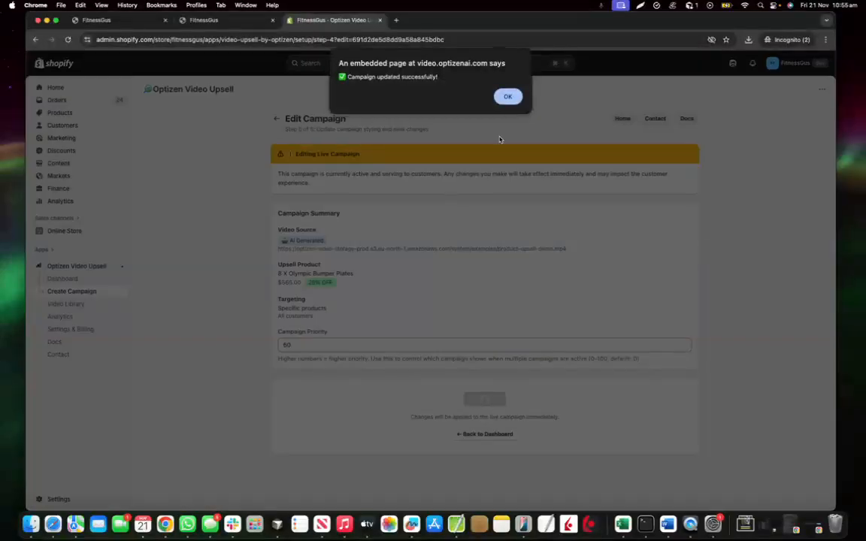
left_click(507, 98)
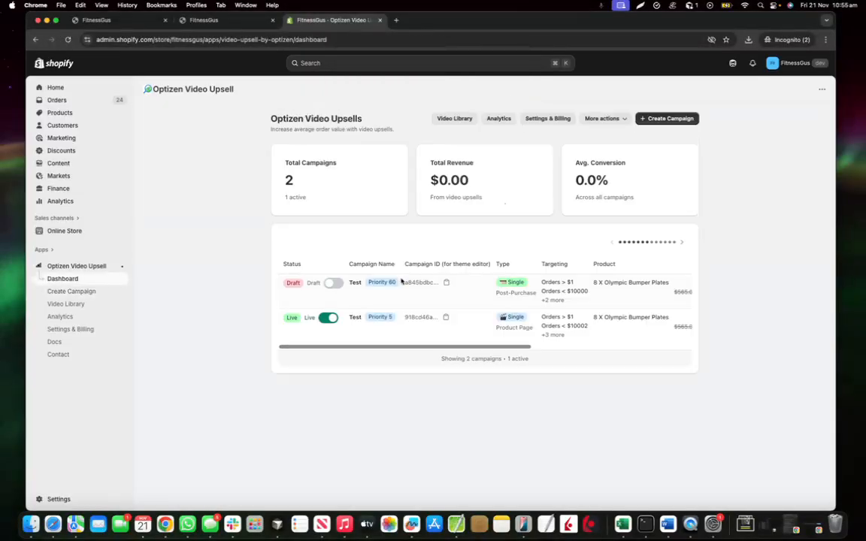
left_click(333, 283)
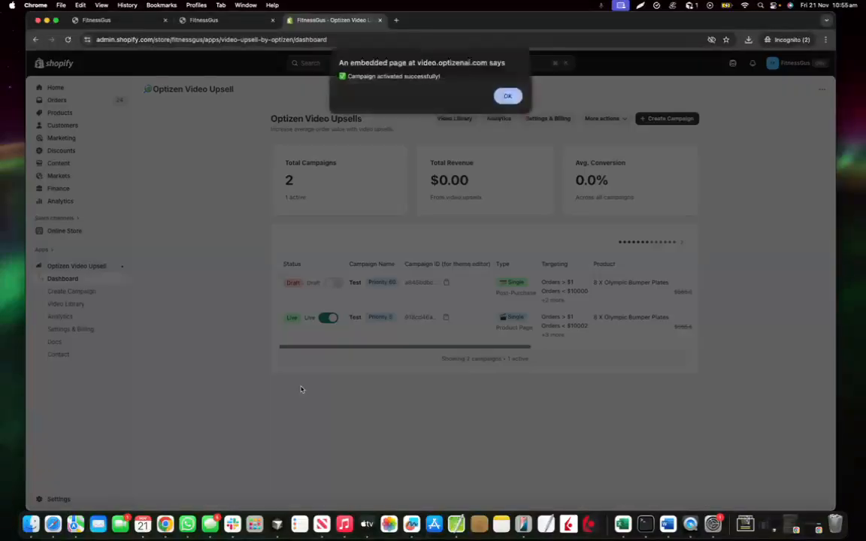
left_click(507, 96)
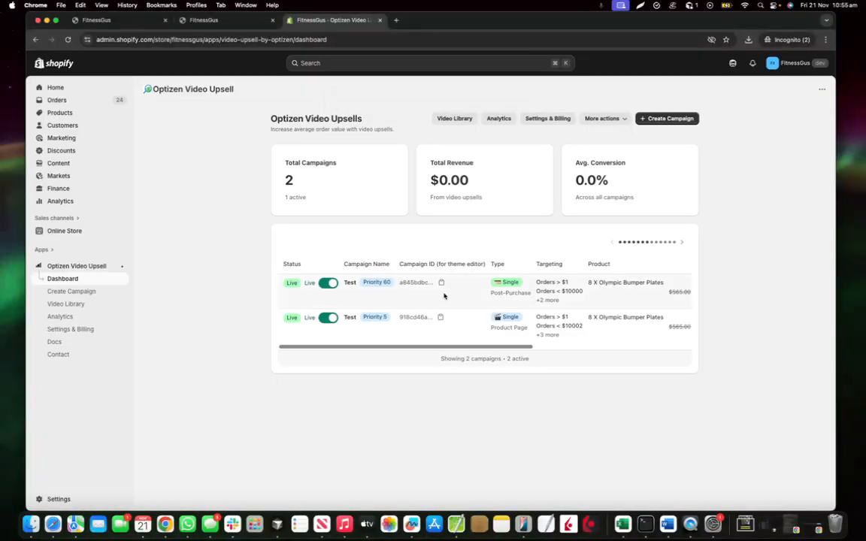
Close the old campaign video page and open the Harison Discover HR-G3104 Olympic Flat Bench Press from the storefront home page.
left_click(217, 23)
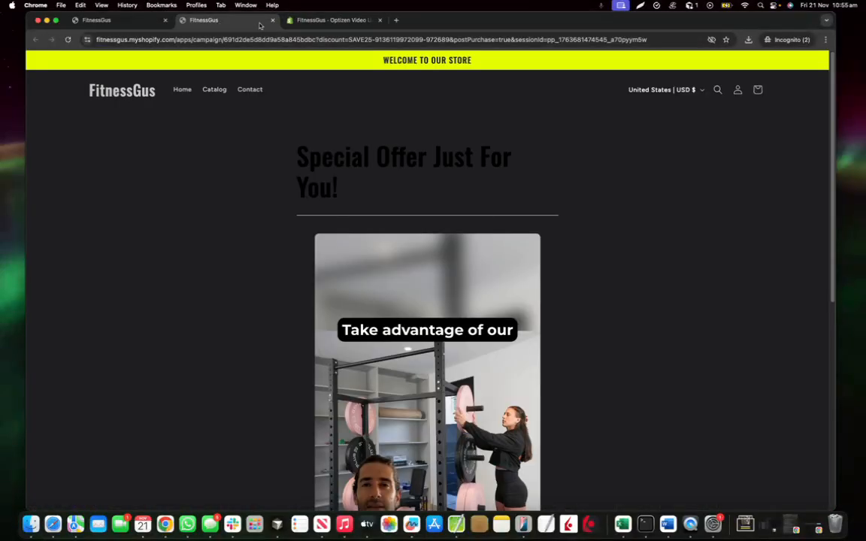
key("super+w")
left_click(145, 23)
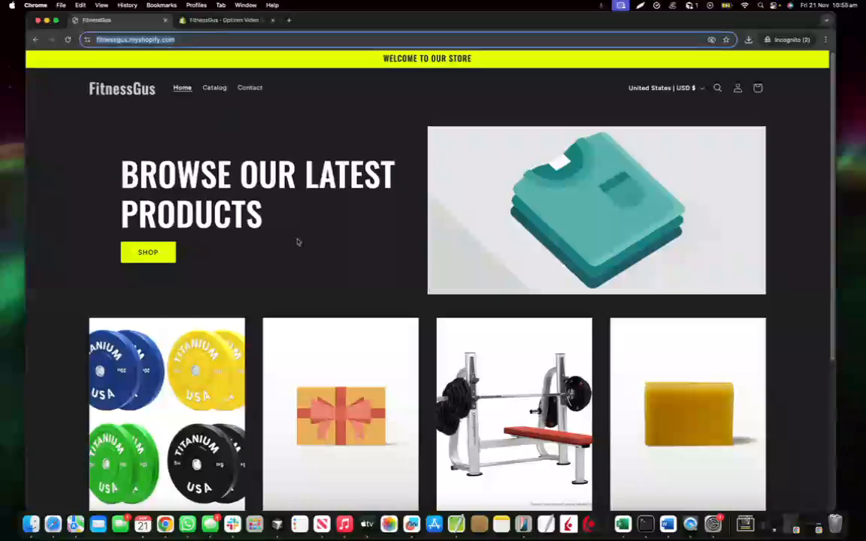
scroll(515, 305, "down", 3)
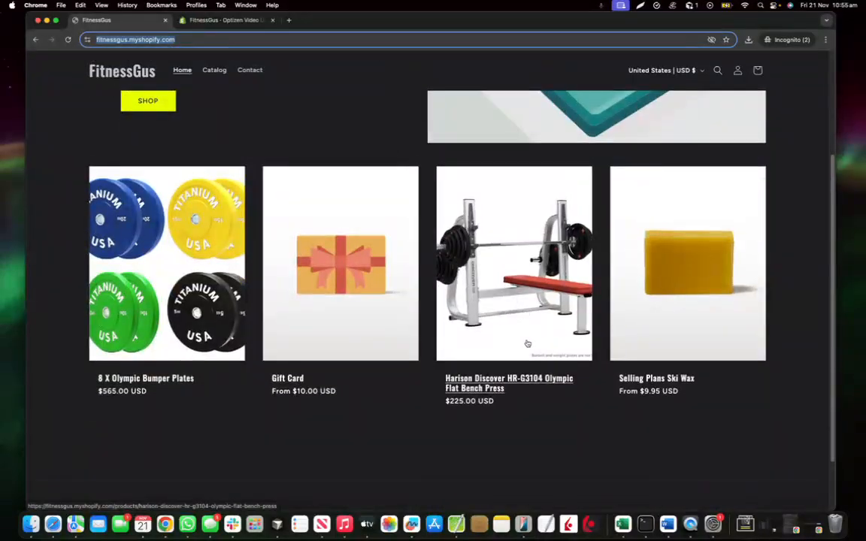
left_click(505, 306)
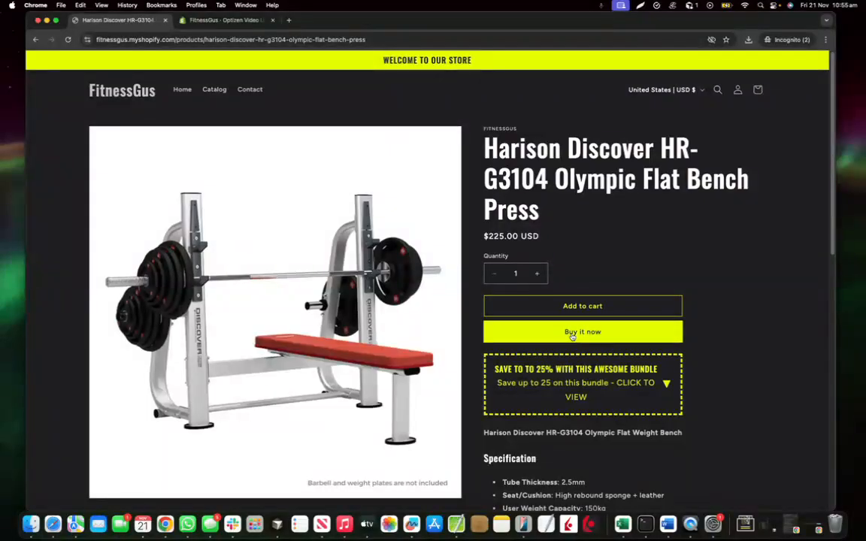
Reload the bench press product page, view the expanded Bundle & Save offer and collapse it again.
scroll(583, 406, "down", 5)
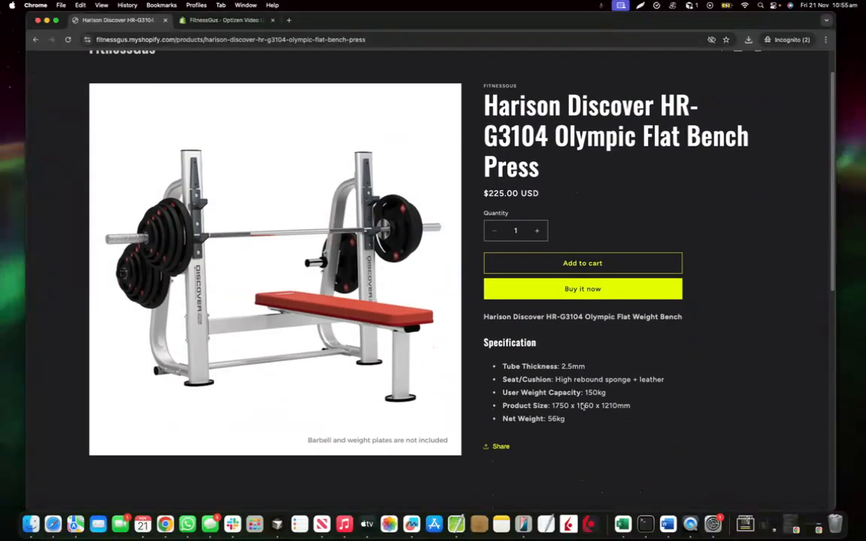
scroll(623, 350, "up", 5)
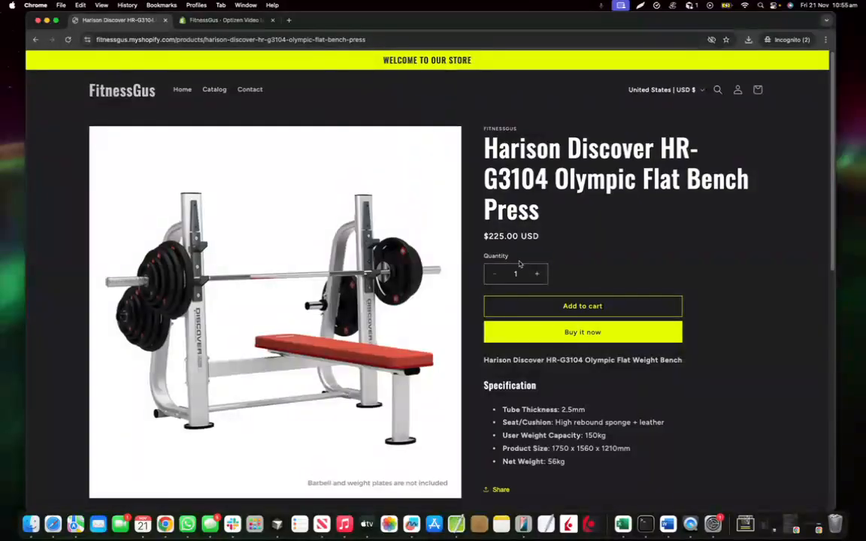
left_click(68, 40)
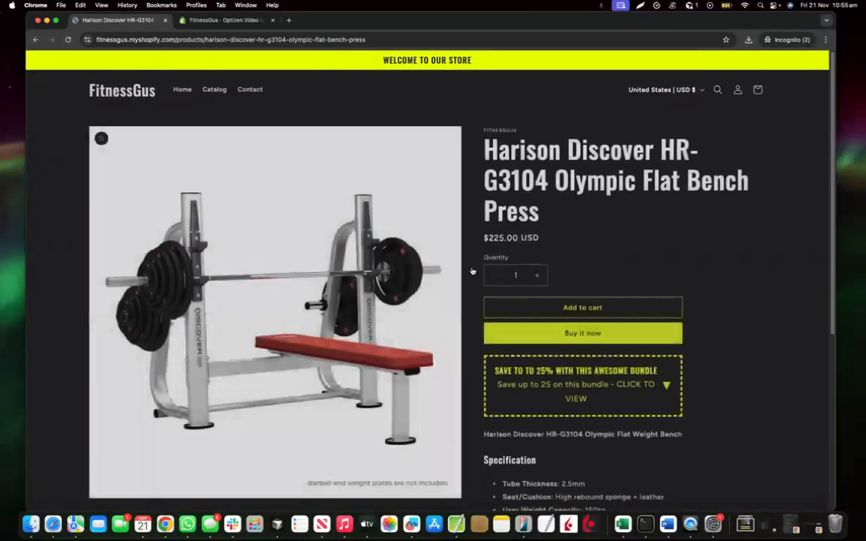
scroll(666, 386, "down", 3)
scroll(666, 386, "down", 4)
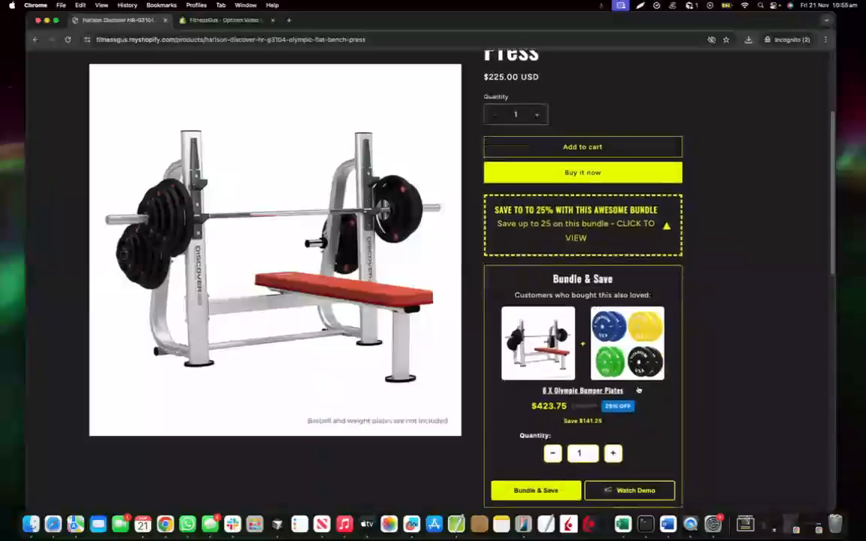
scroll(663, 241, "up", 2)
left_click(665, 194)
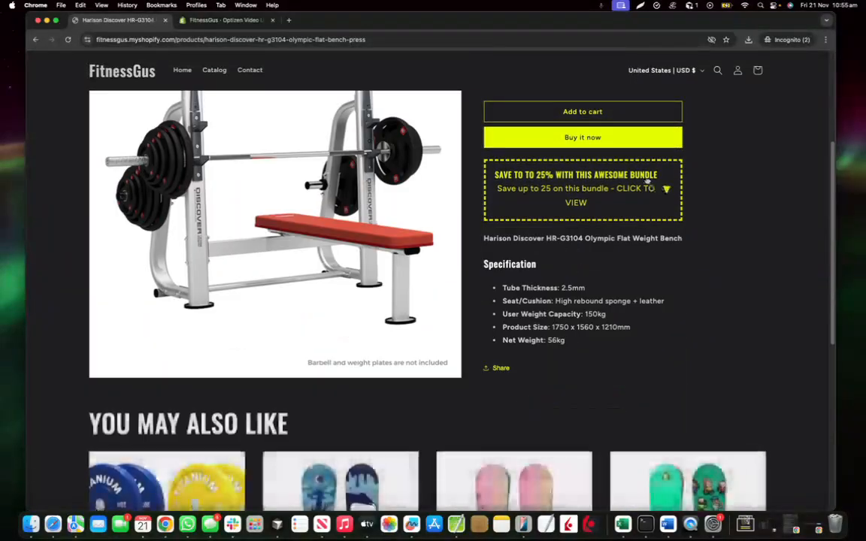
Buy the bench press immediately and fill in the contact e-mail at checkout.
scroll(587, 238, "up", 2)
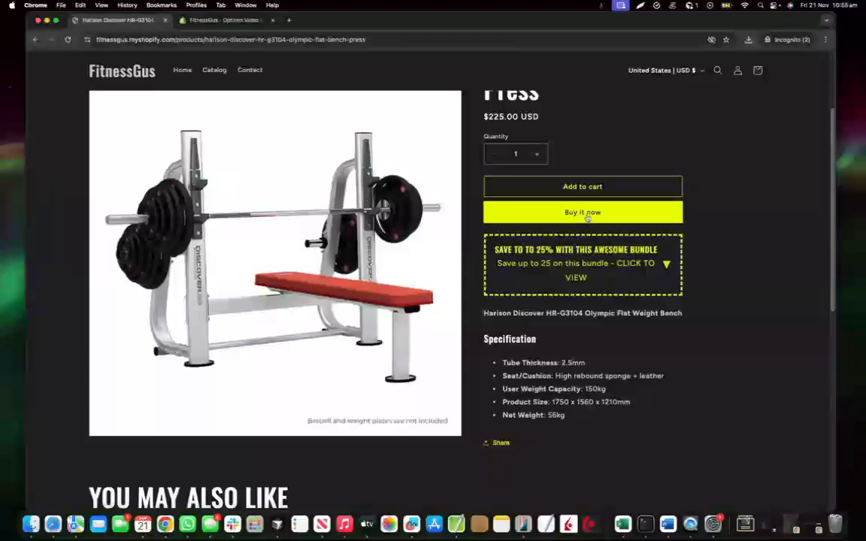
left_click(583, 215)
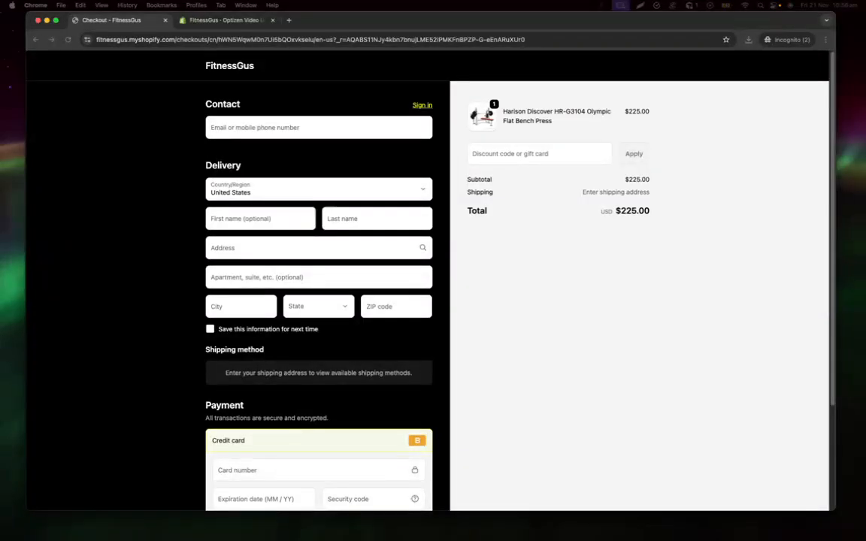
left_click(243, 128)
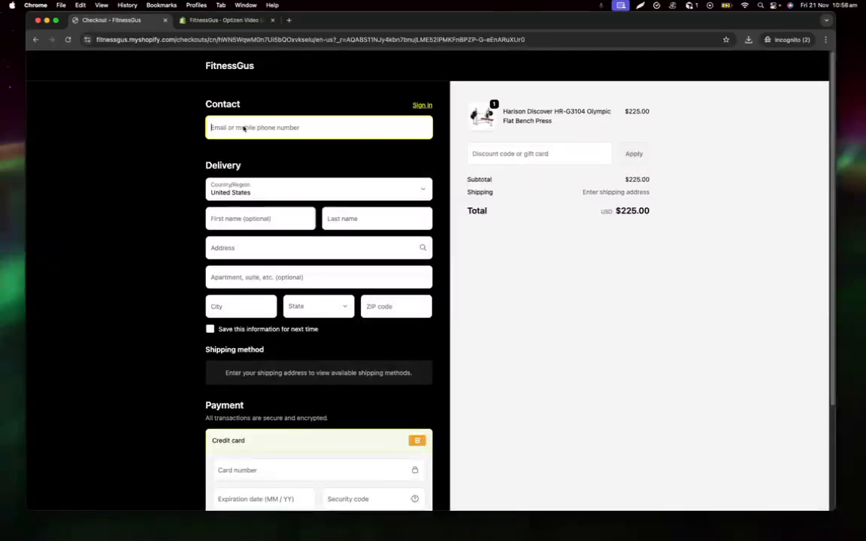
left_click(265, 168)
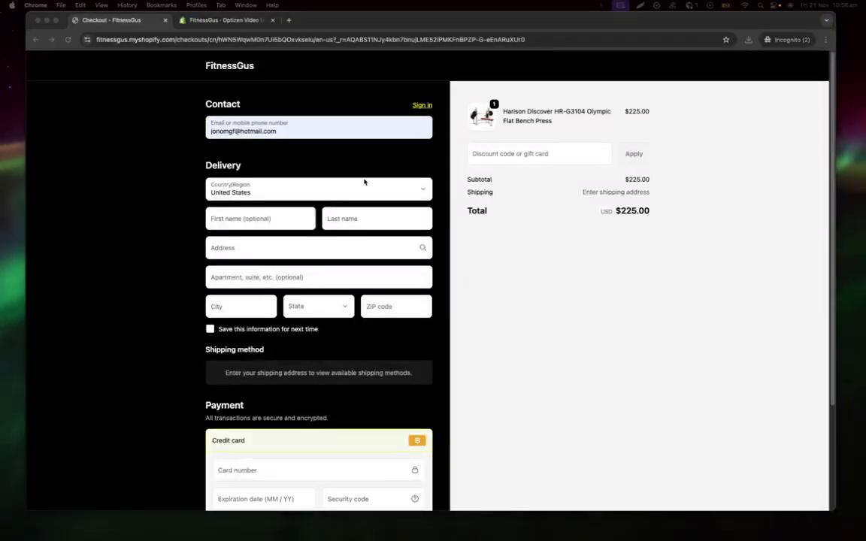
Fill in the delivery section with the customer's shipping address, first name and last name.
left_click(243, 249)
key("super+v")
key("Down")
key("Return")
left_click(259, 218)
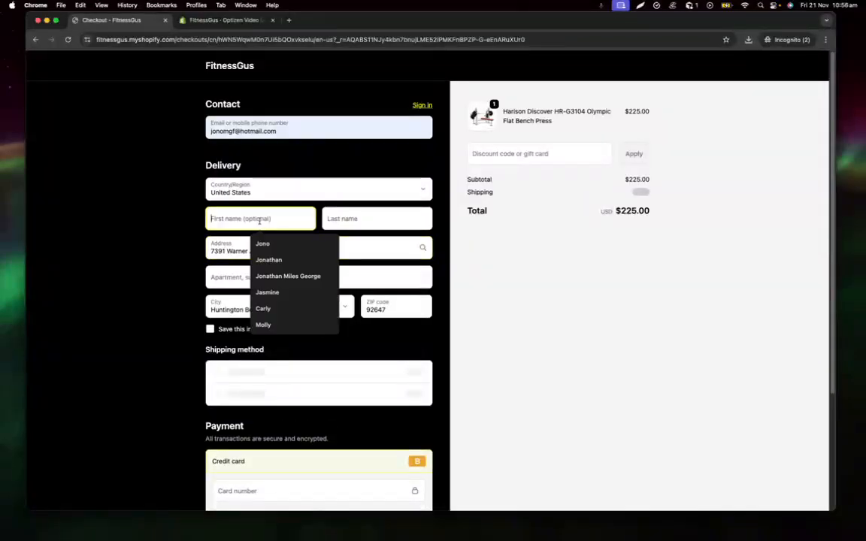
type("Tim")
left_click(334, 218)
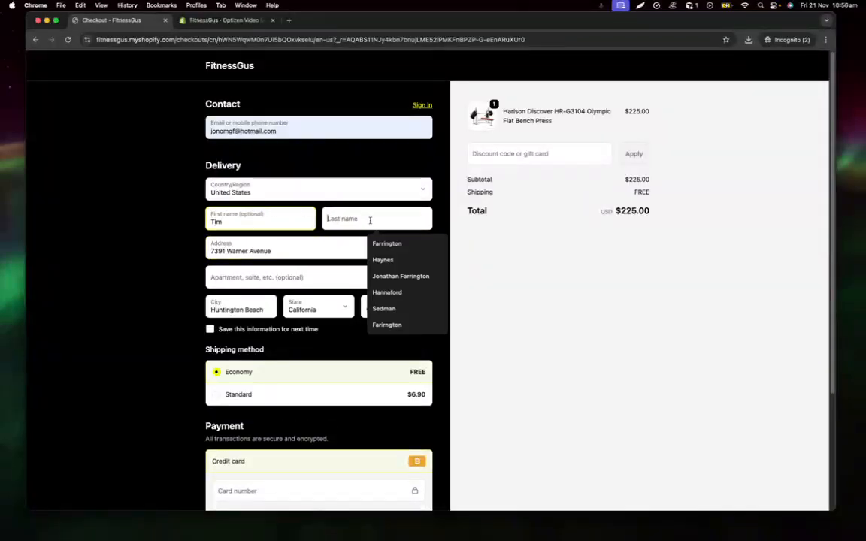
left_click(382, 260)
Enter the test card number, expiration date and security code, and pay for the order.
scroll(289, 251, "down", 5)
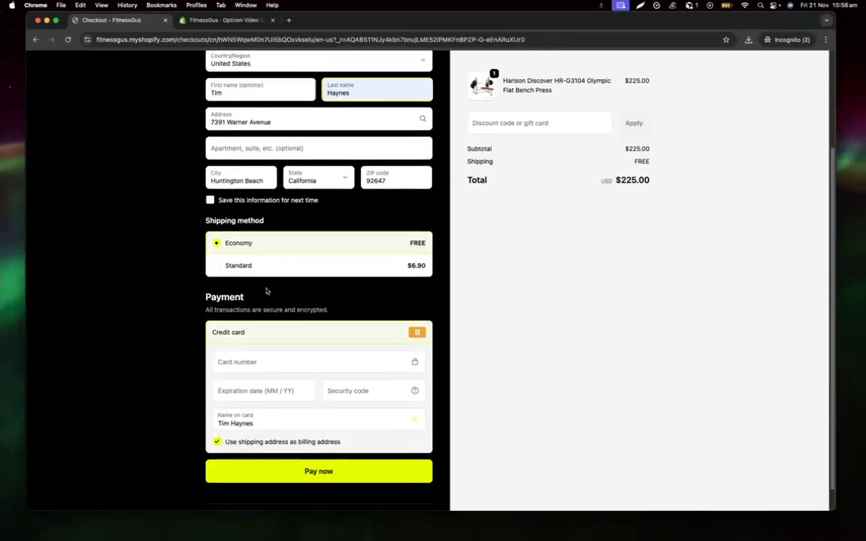
left_click(260, 335)
type("1")
left_click(233, 362)
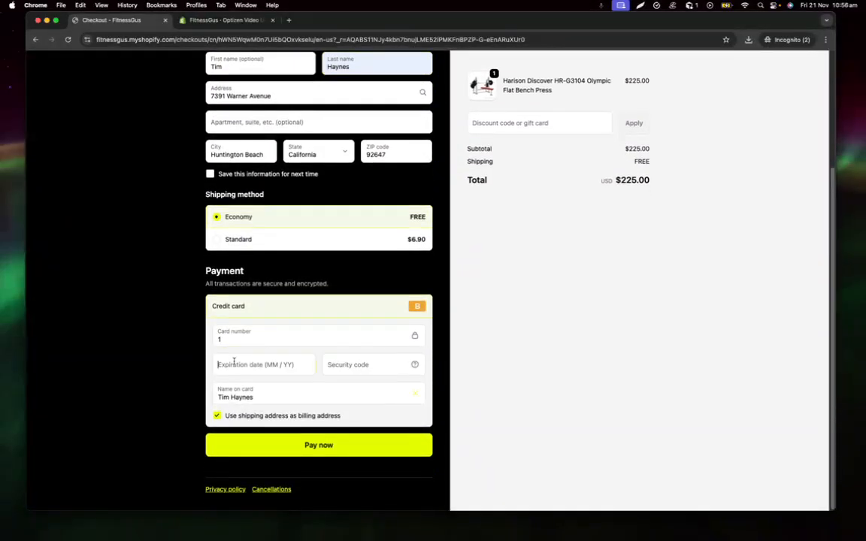
type("034")
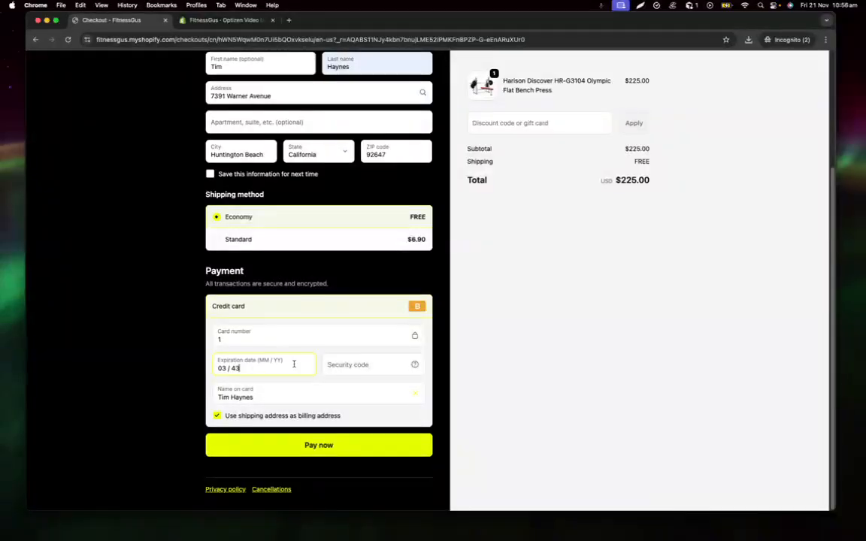
type("567")
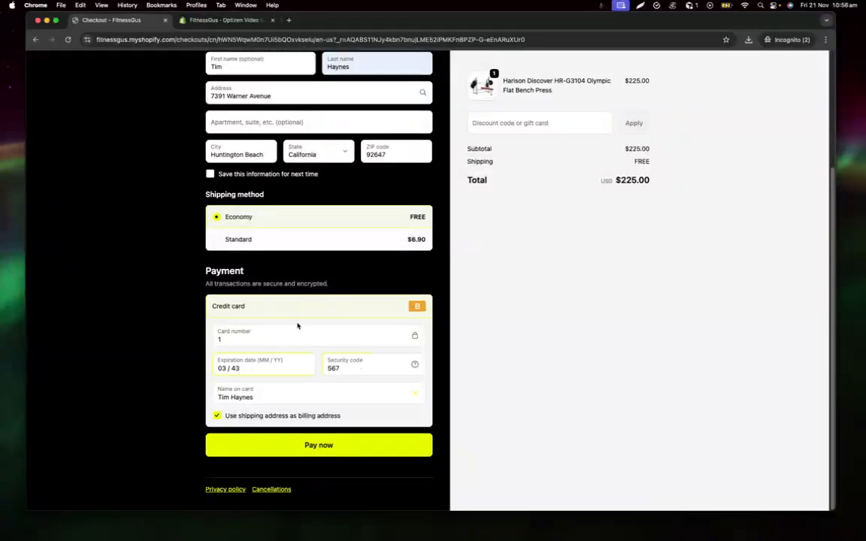
scroll(432, 348, "up", 2)
scroll(318, 352, "down", 2)
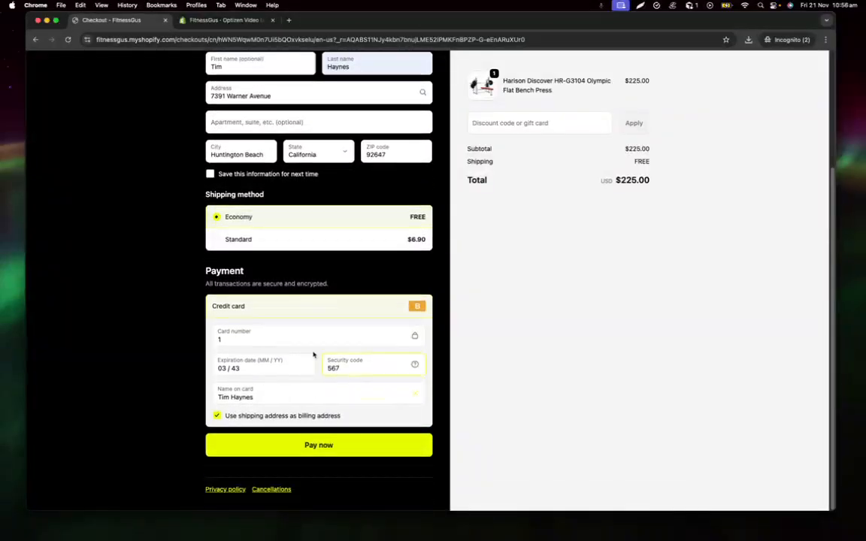
left_click(313, 445)
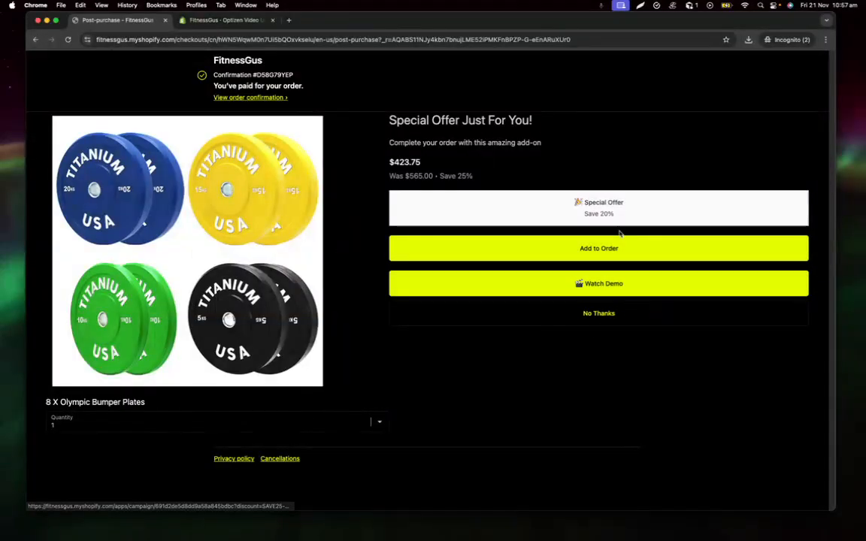
Open the post-purchase offer's demo page, review its video, discounted price and expiry timer, and return to checkout.
left_click(599, 284)
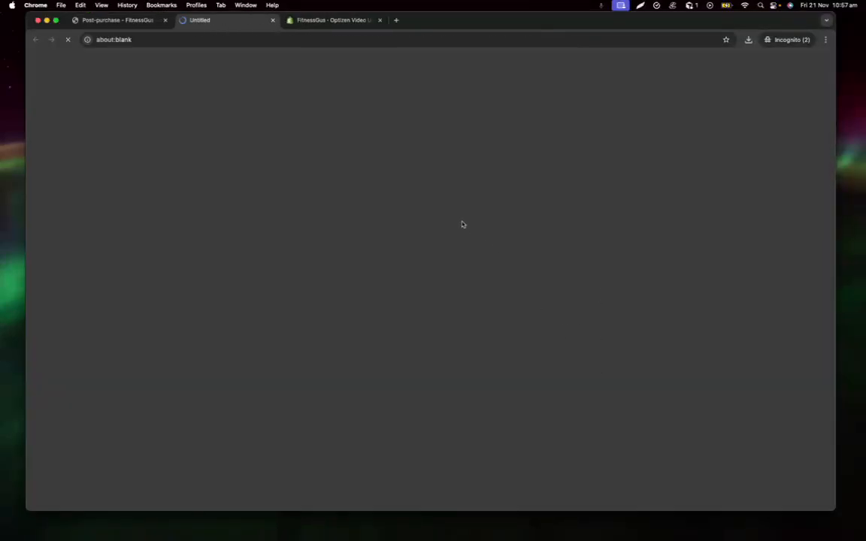
scroll(585, 299, "down", 3)
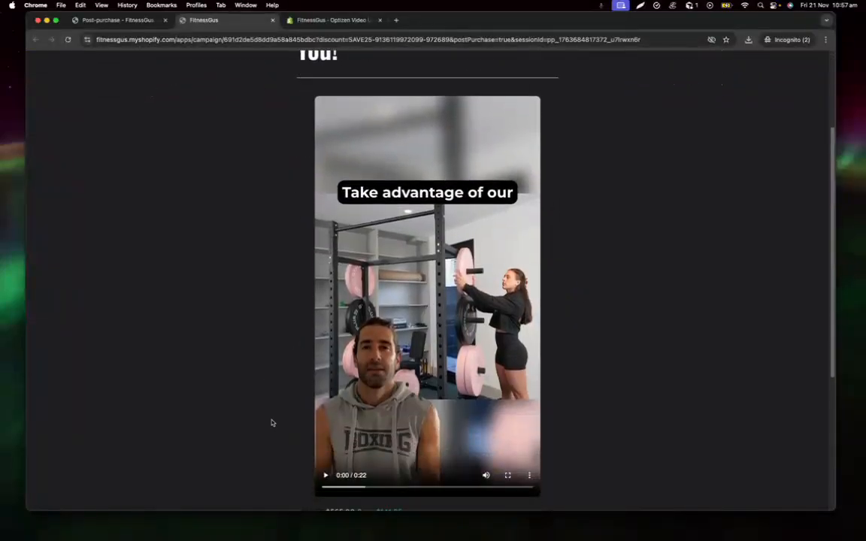
scroll(241, 324, "up", 3)
scroll(585, 330, "down", 3)
scroll(586, 330, "down", 3)
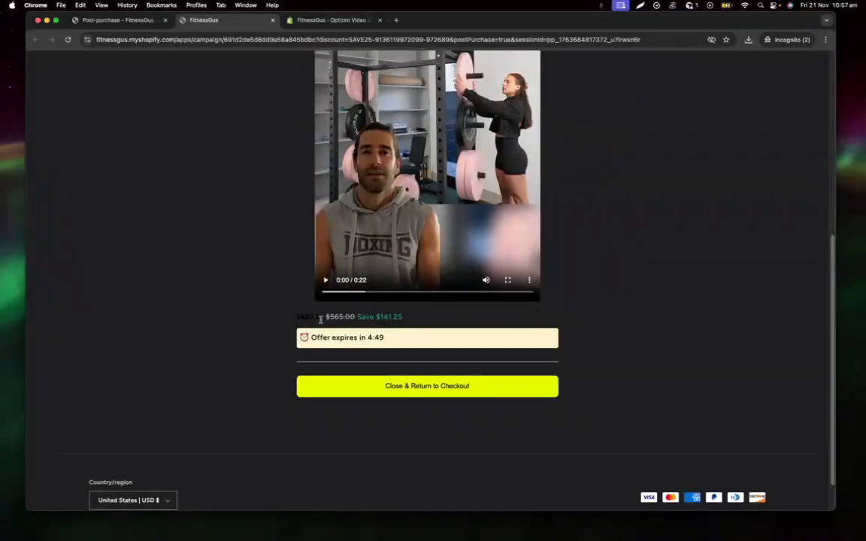
left_click_drag(300, 317, 317, 316)
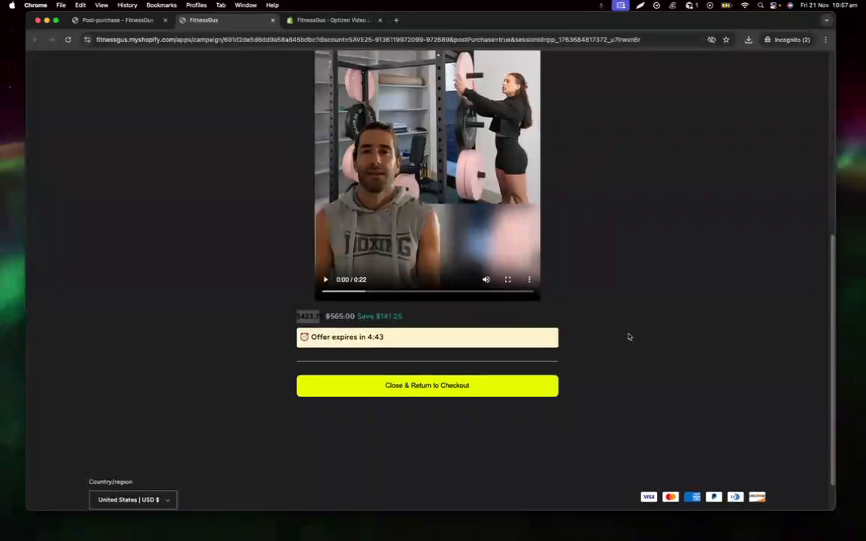
scroll(624, 340, "up", 1)
scroll(239, 381, "down", 1)
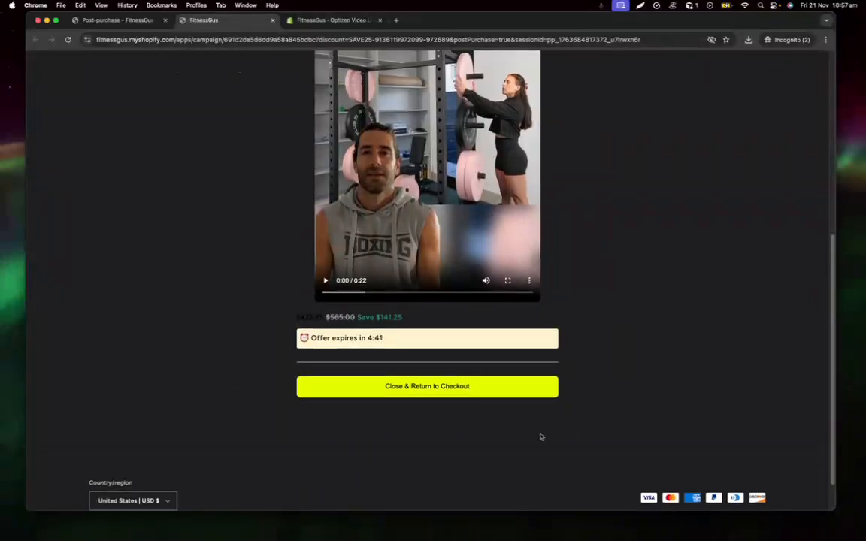
scroll(526, 338, "up", 3)
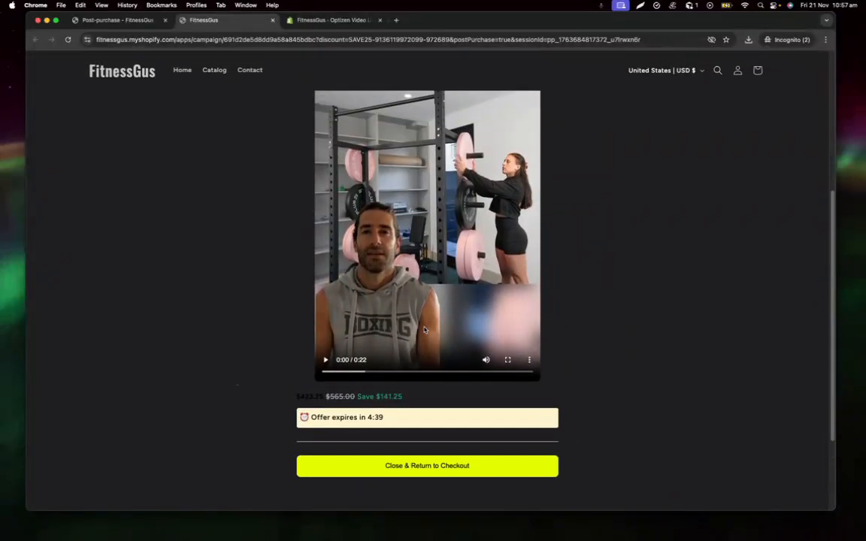
scroll(391, 300, "down", 5)
left_click(406, 344)
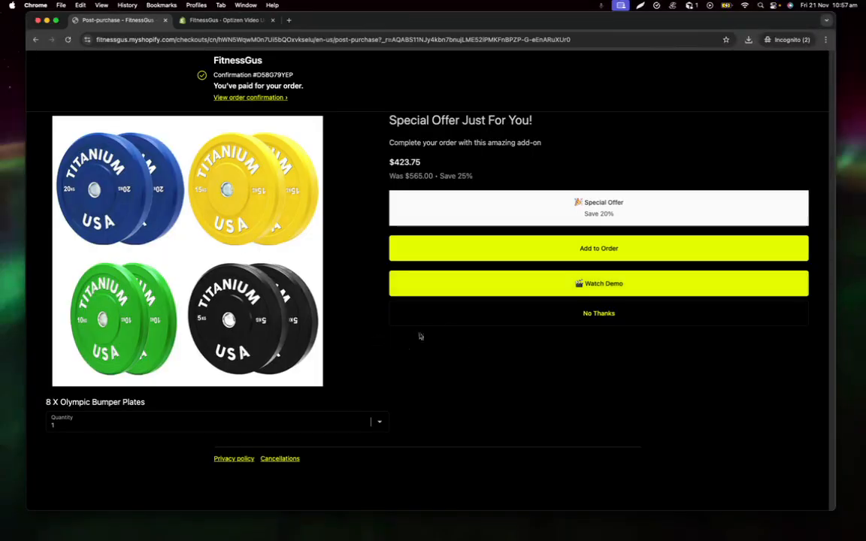
Add the discounted 8 X Olympic Bumper Plates to the order and review the order confirmation page.
left_click(597, 251)
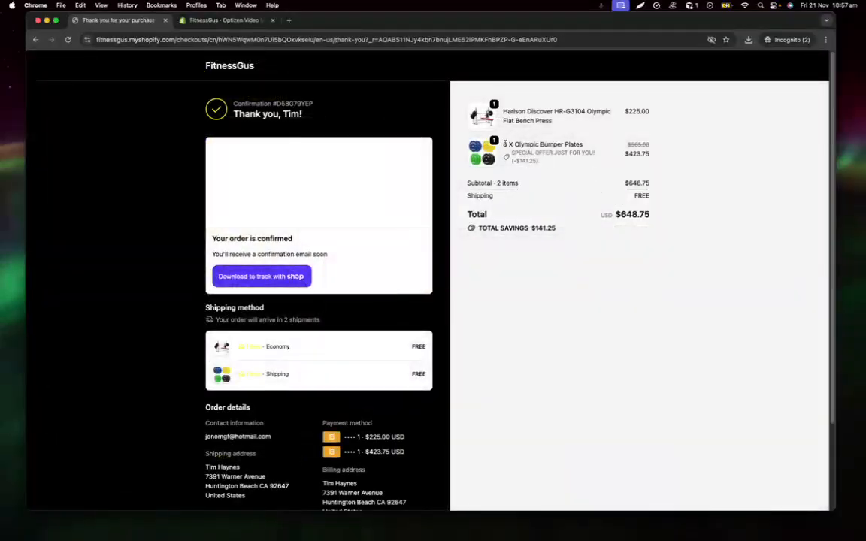
left_click_drag(503, 144, 582, 145)
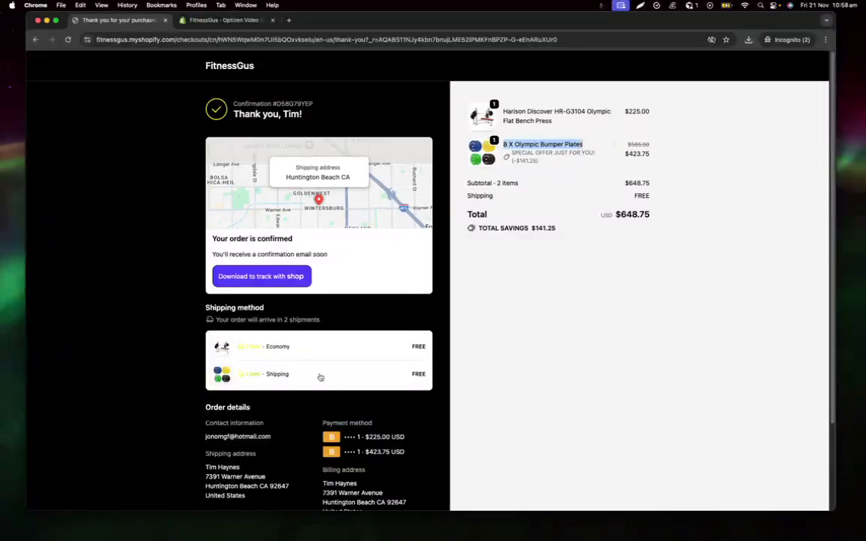
scroll(351, 375, "down", 3)
scroll(402, 366, "up", 3)
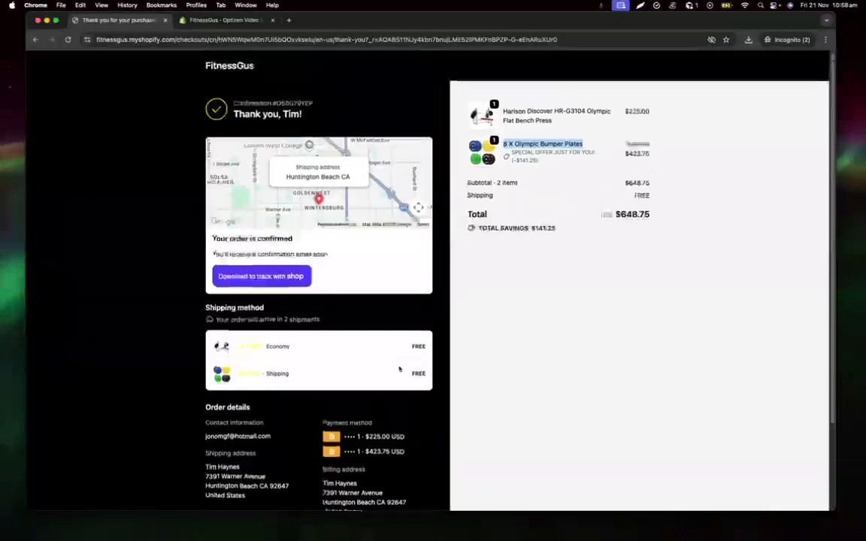